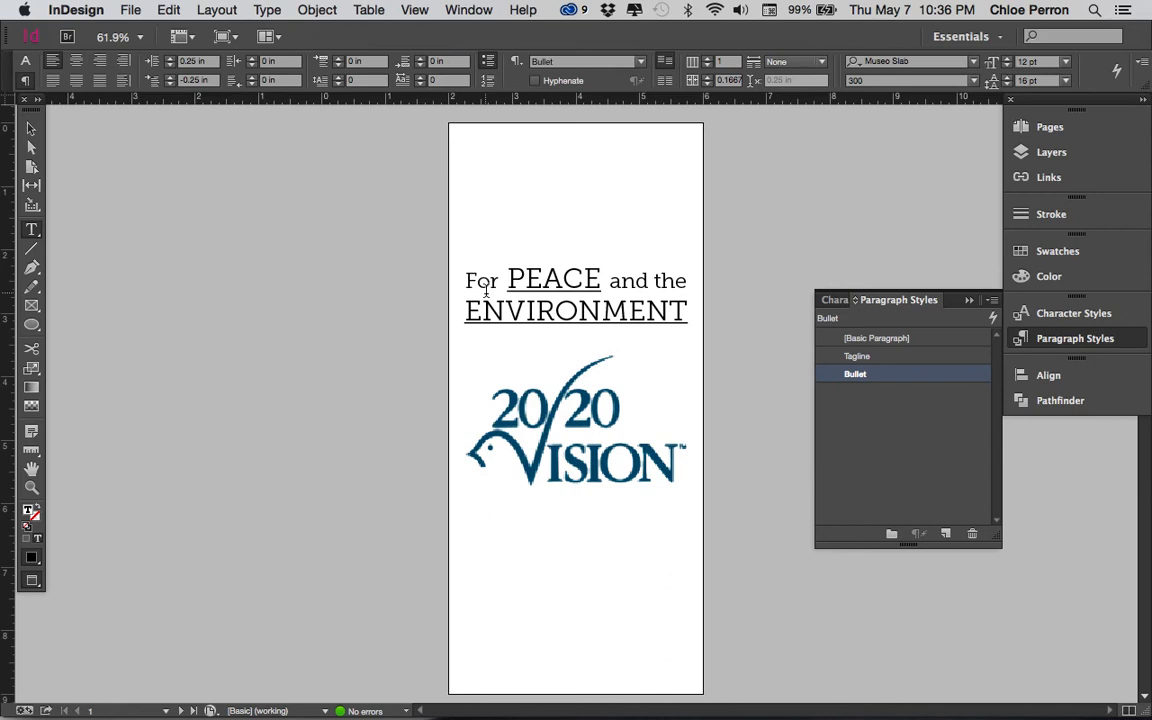
- Move the 20/20 Vision logo down to the bottom margin of the cover page
left_click(30, 131)
left_click_drag(625, 485, 625, 672)
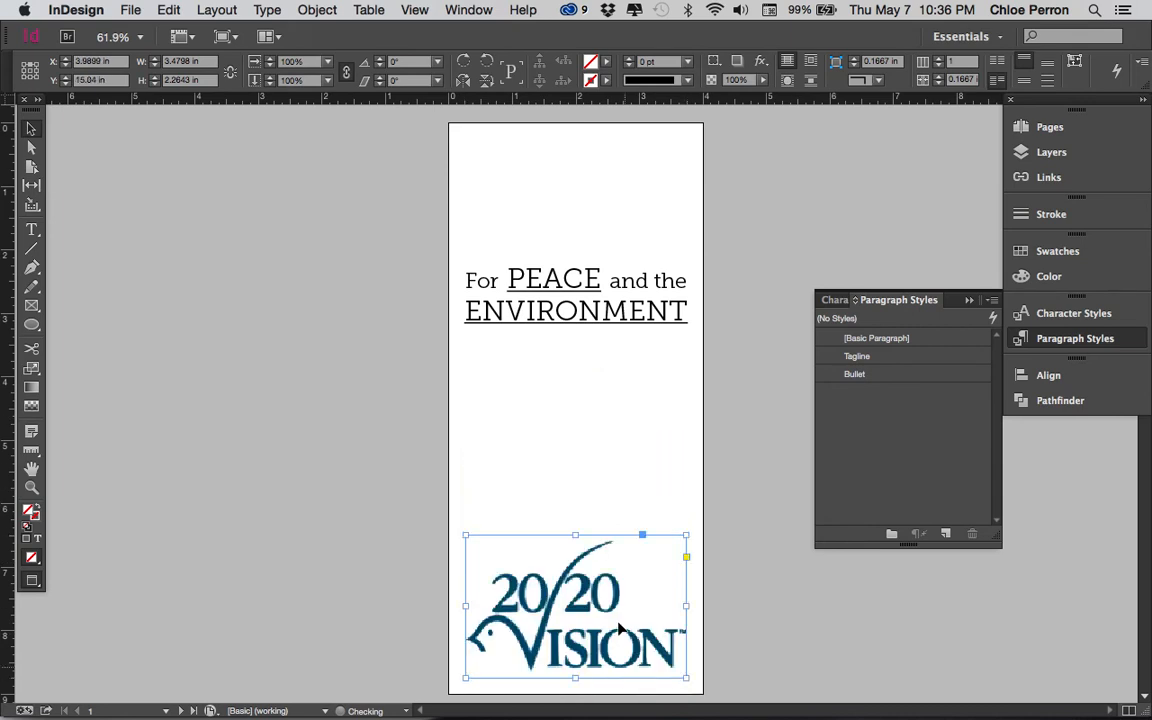
left_click(635, 497)
- Switch the screen mode from Preview to Normal to show the margins, bleed and frame edges
key("w")
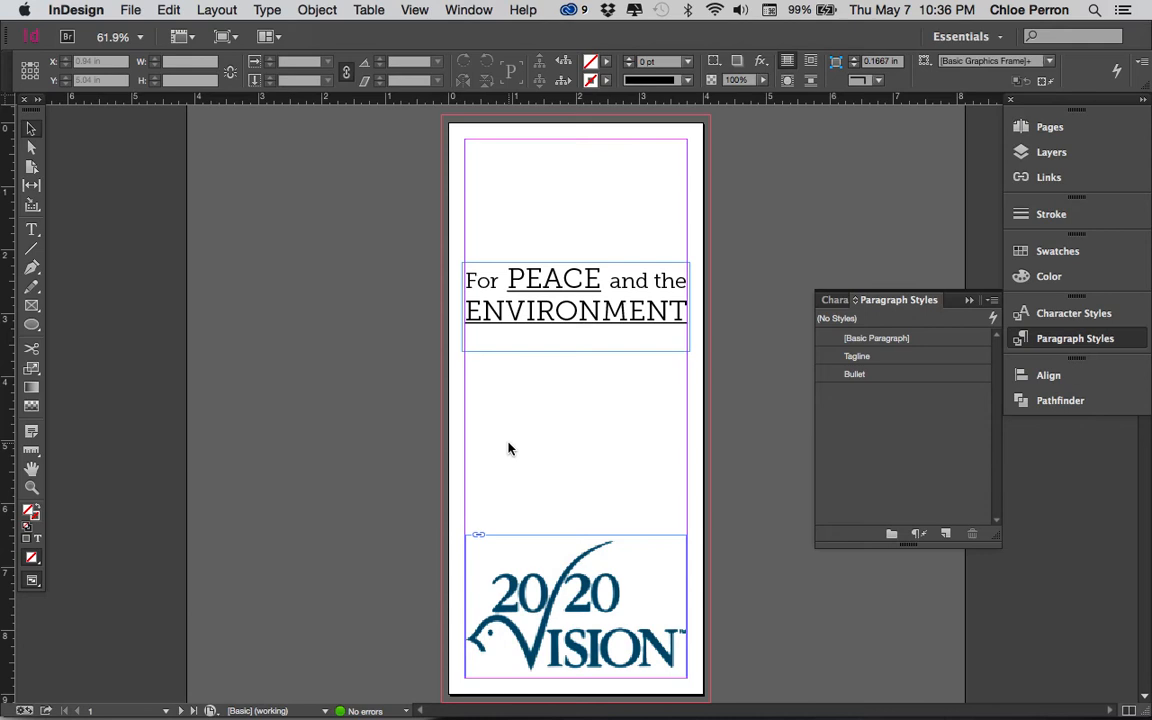
key("w")
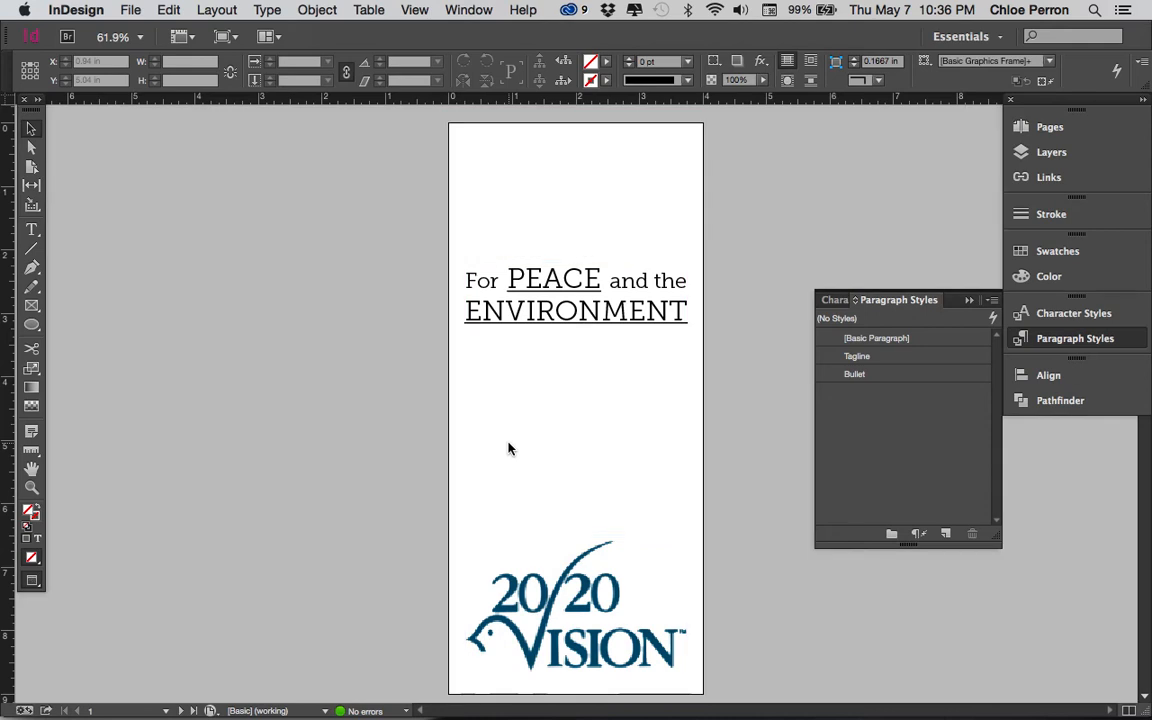
key("w")
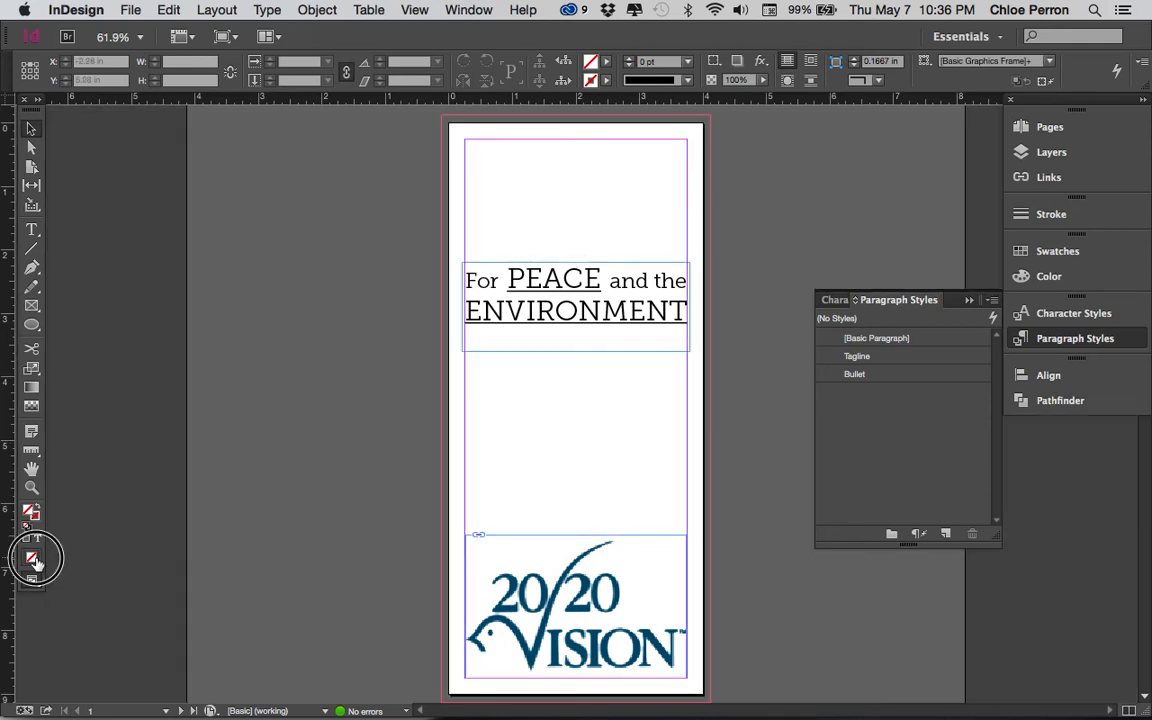
left_click_drag(33, 582, 55, 598)
key("w")
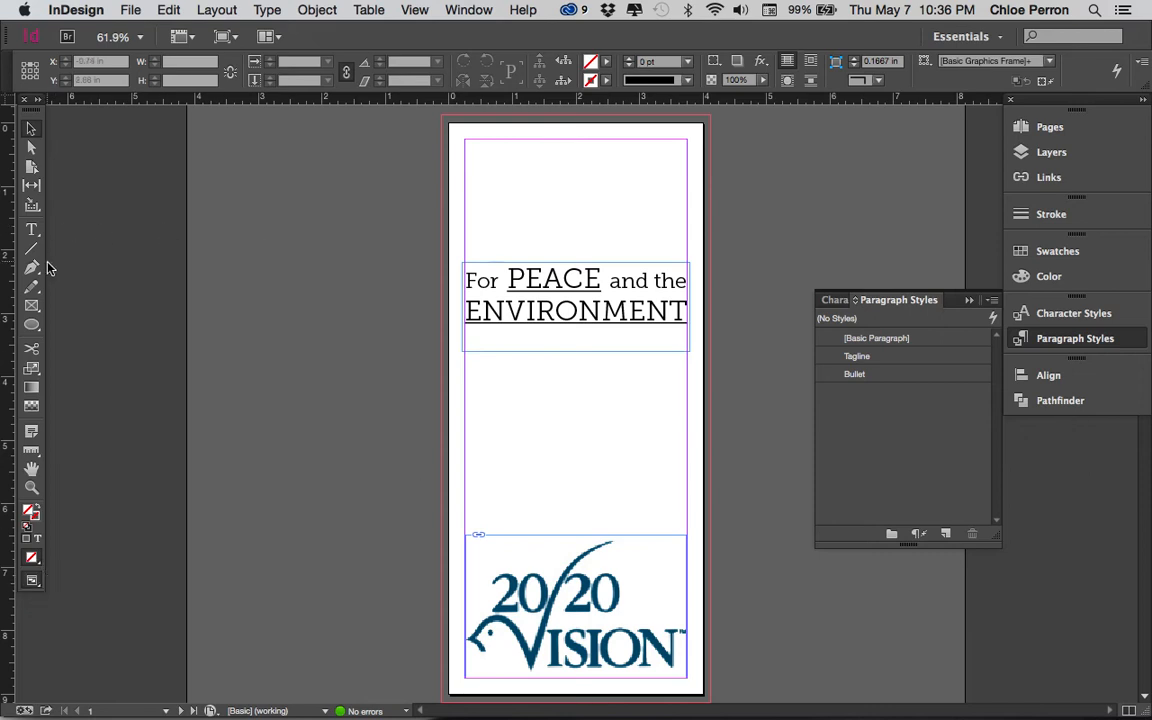
- Draw a rectangular graphic frame over the whole cover page out to the bleed, about 4.25 by 9.25 in
left_click(32, 307)
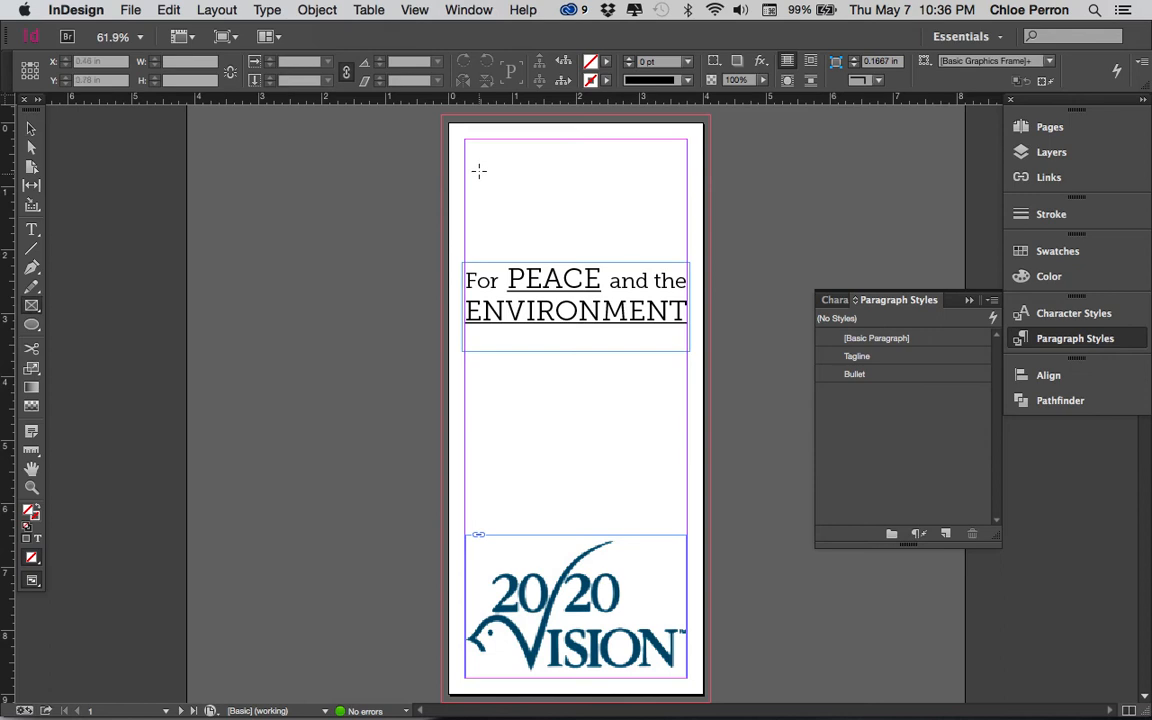
left_click_drag(442, 116, 710, 665)
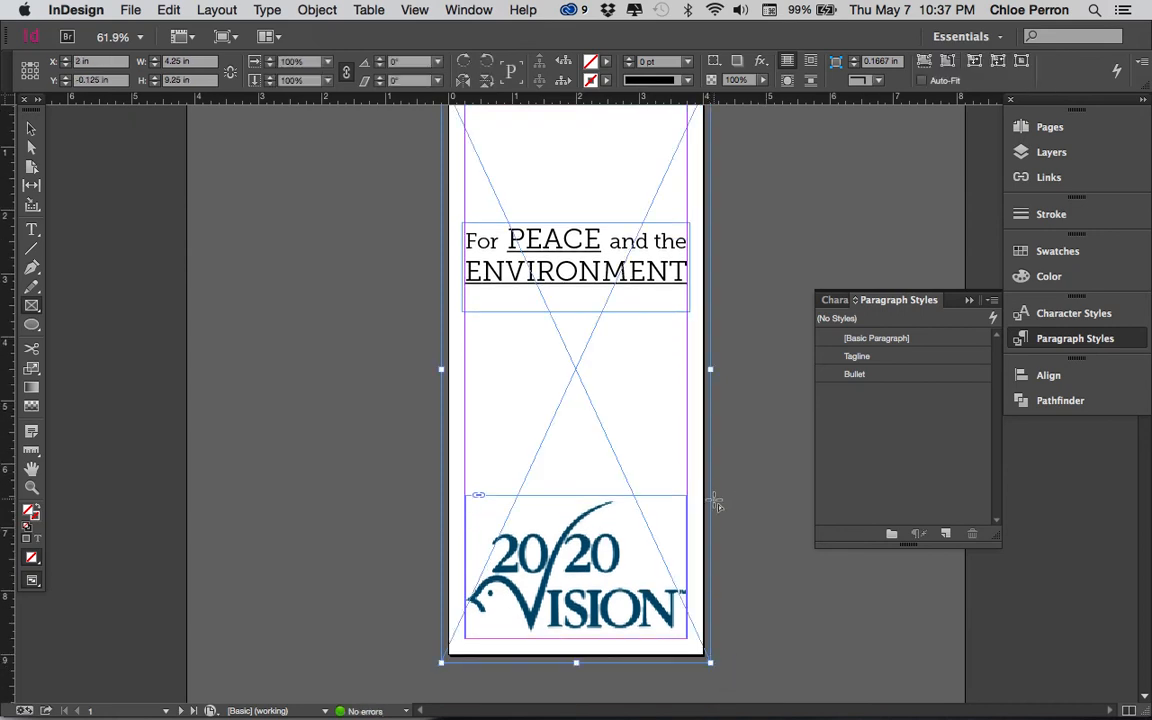
scroll(643, 451, "up", 2)
- Place the image 9103_1280x800.jpg from the Desktop into the cover's full-page frame
left_click(130, 10)
left_click(166, 258)
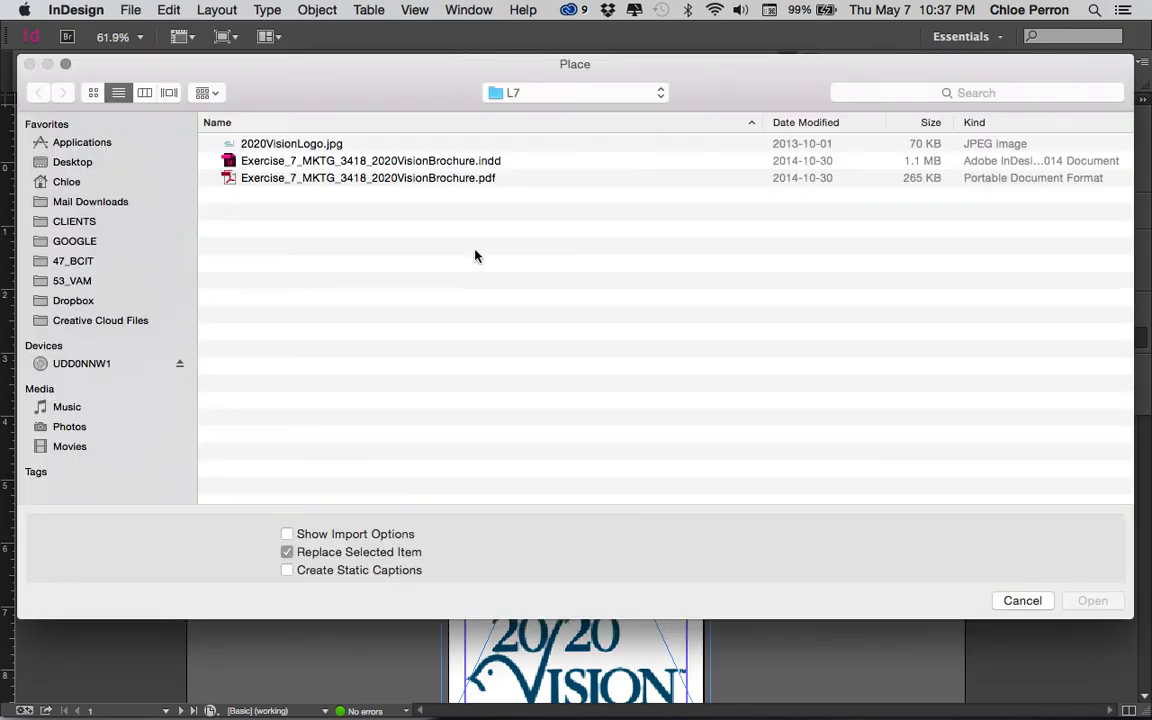
left_click(105, 163)
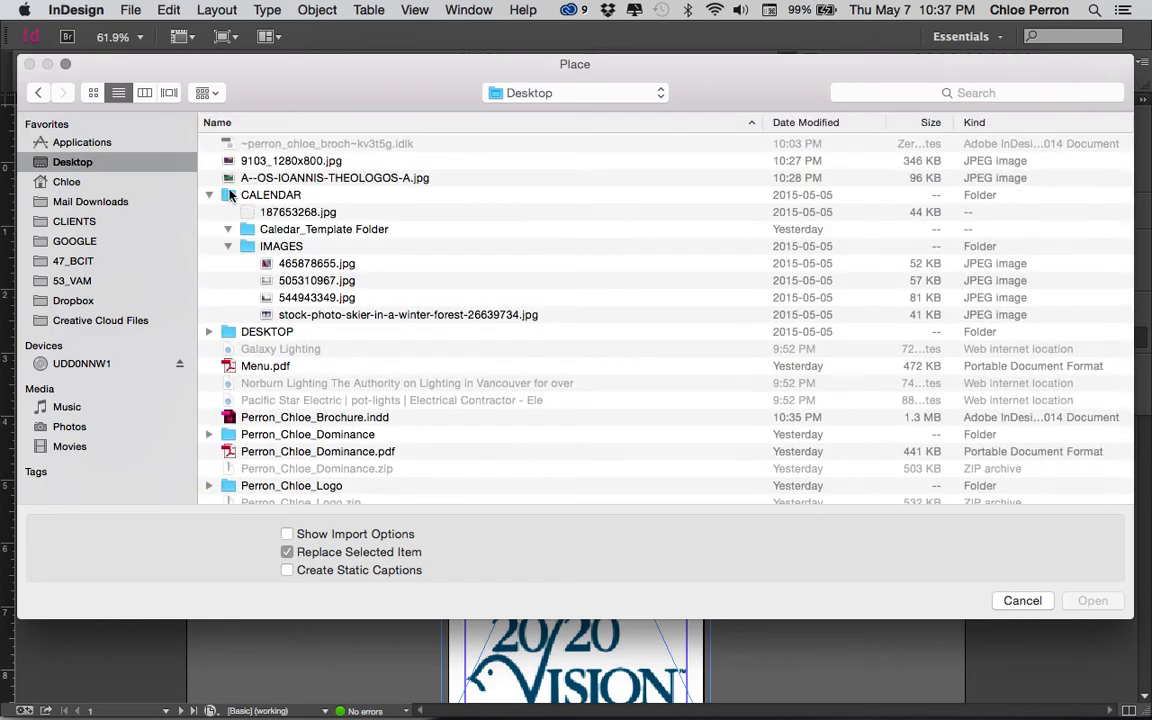
left_click(821, 124)
left_click(796, 124)
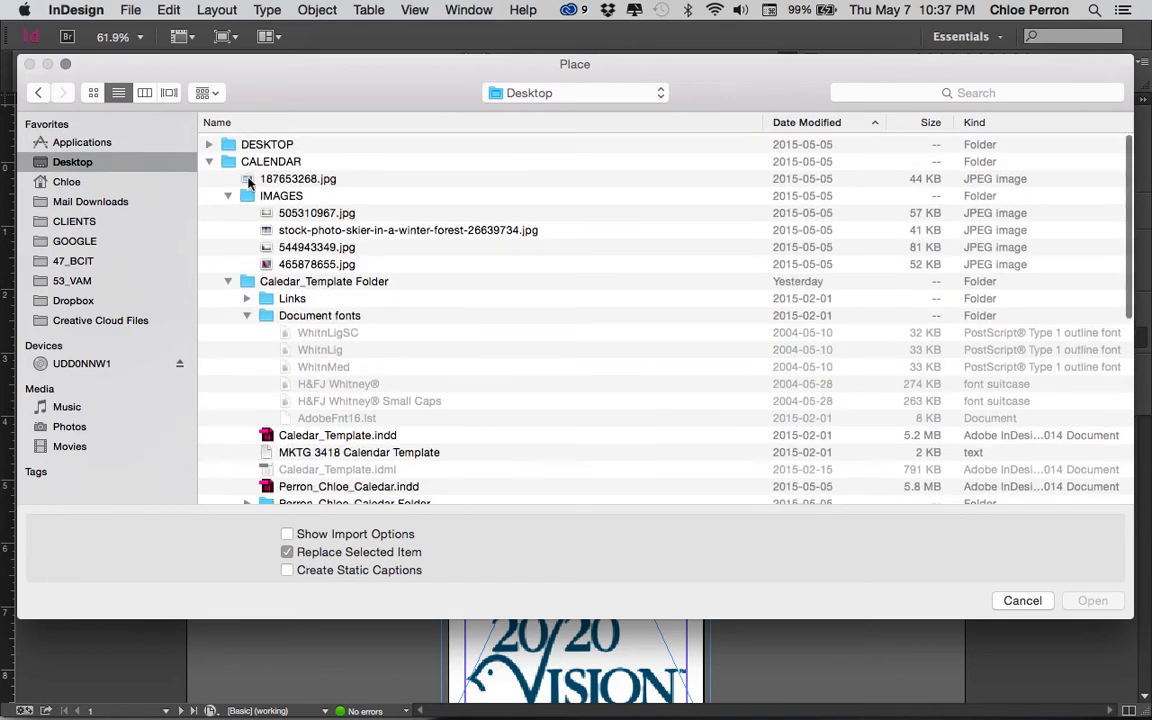
left_click(208, 161)
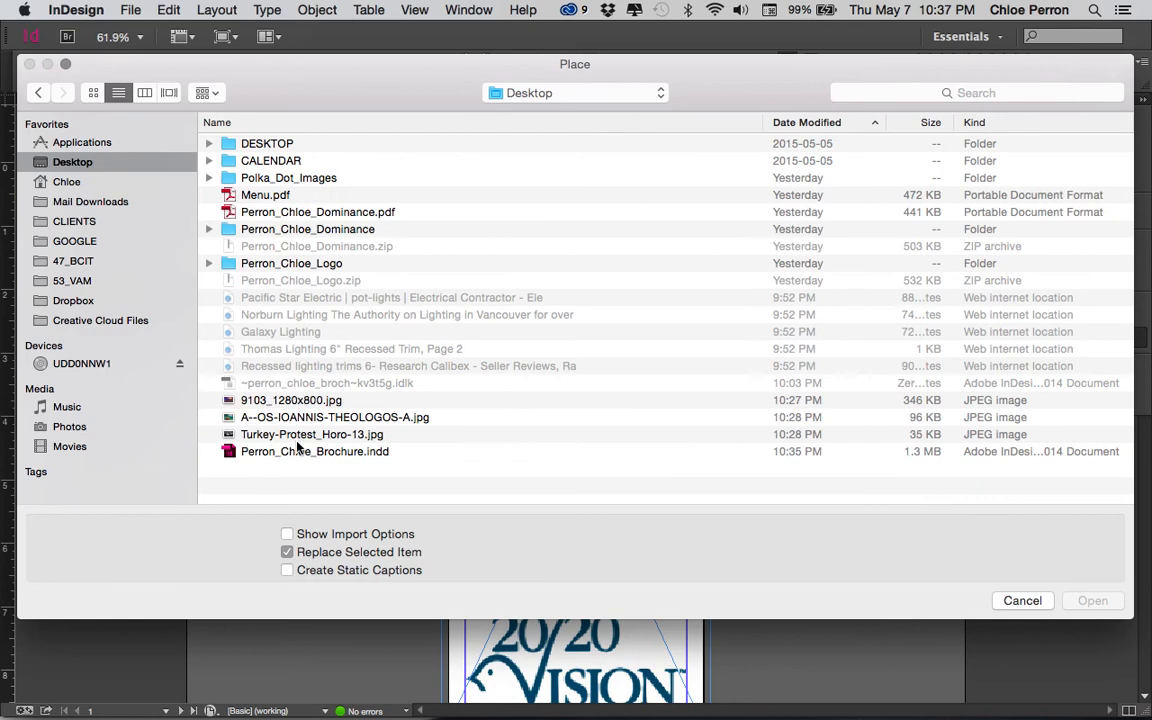
left_click(141, 93)
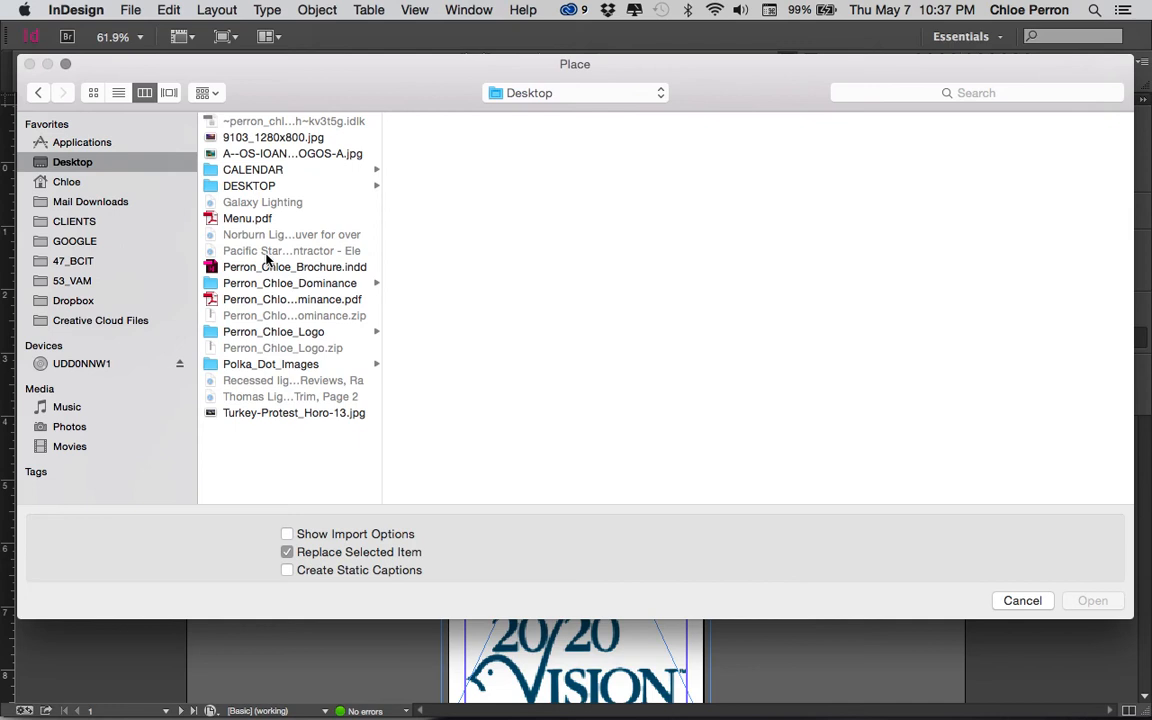
left_click(282, 413)
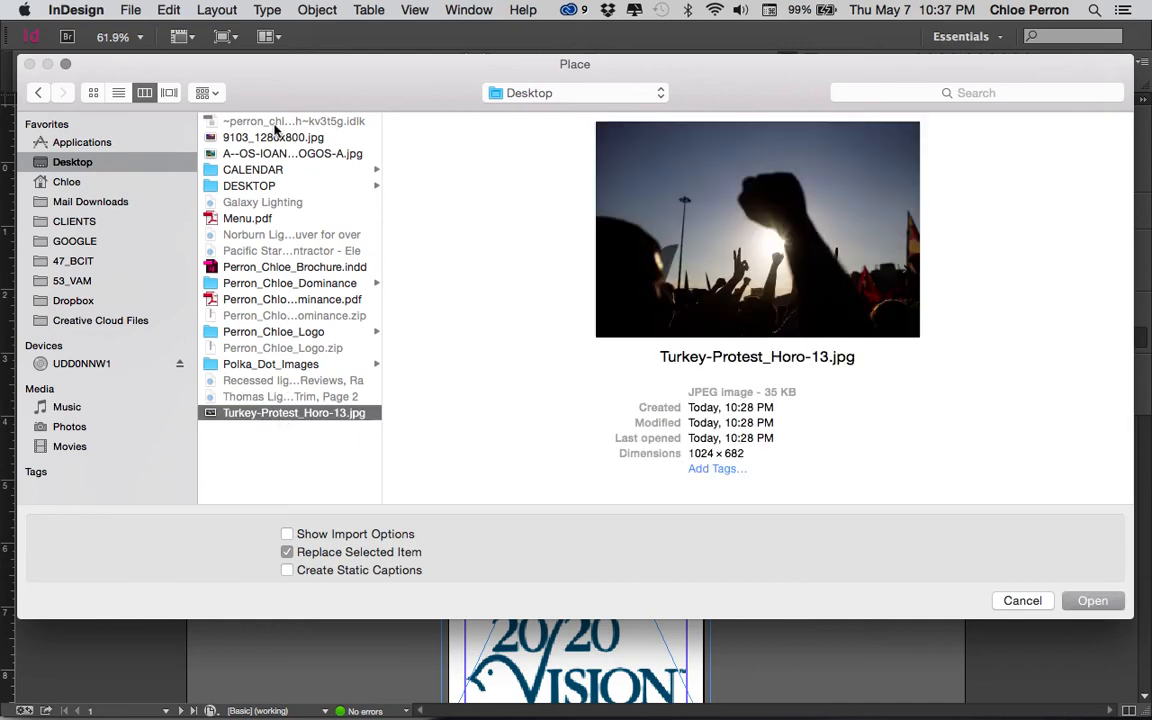
left_click(276, 140)
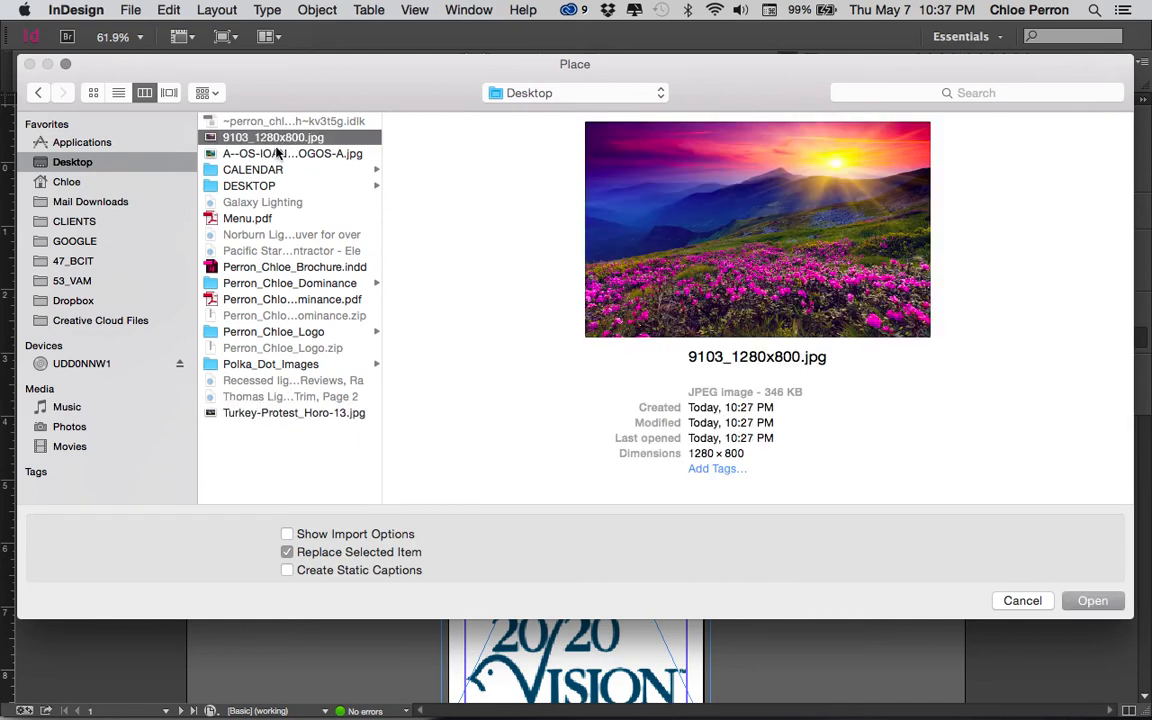
double_click(276, 140)
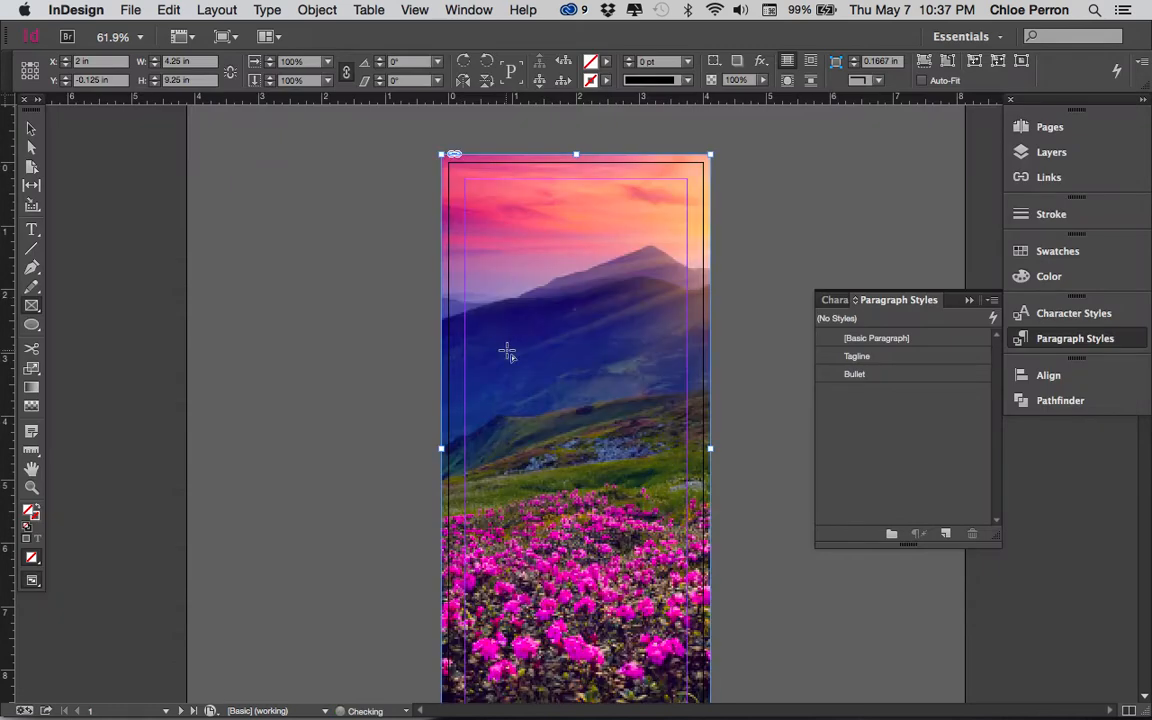
- Scale the landscape photo inside its frame proportionally down to about 82.6%, close to the frame's height
scroll(507, 350, "down", 3)
scroll(508, 352, "up", 1)
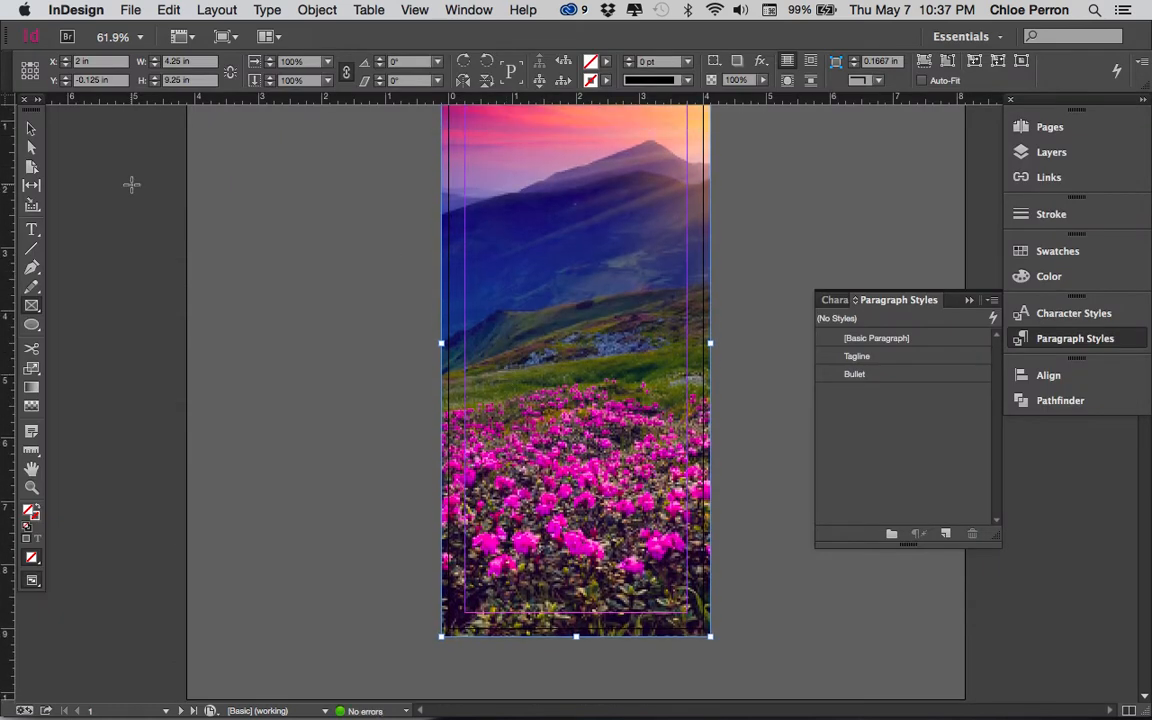
left_click(31, 148)
left_click(563, 363)
scroll(563, 364, "up", 1)
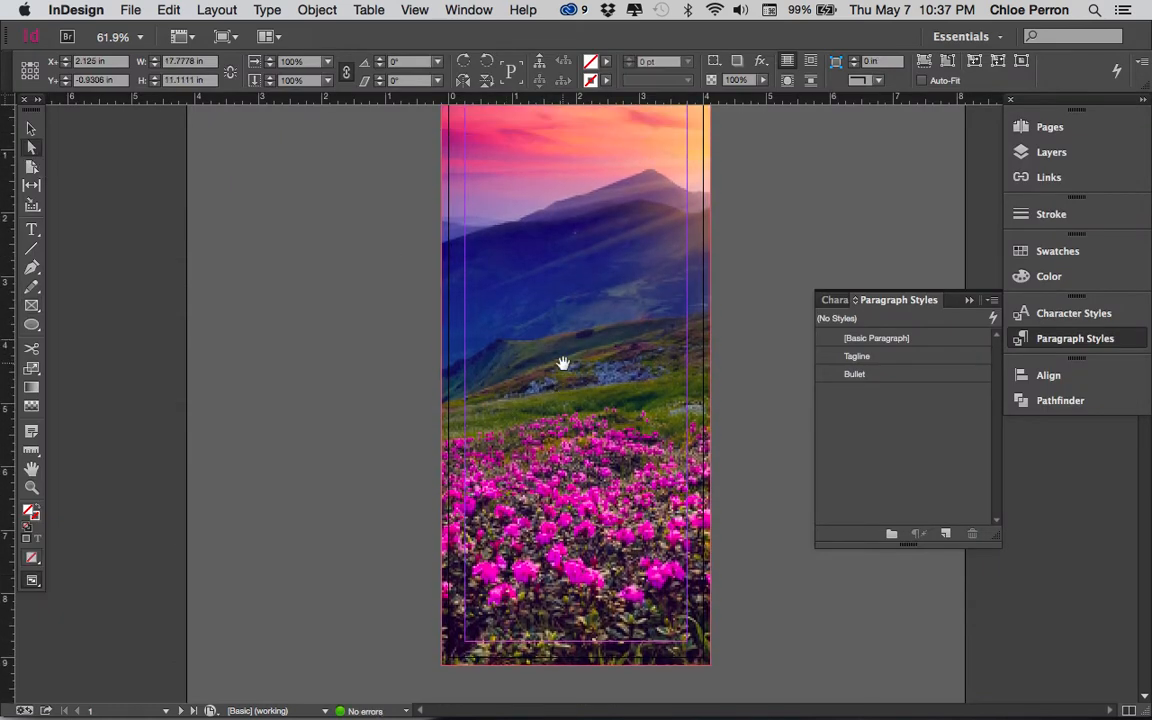
scroll(492, 390, "up", 2)
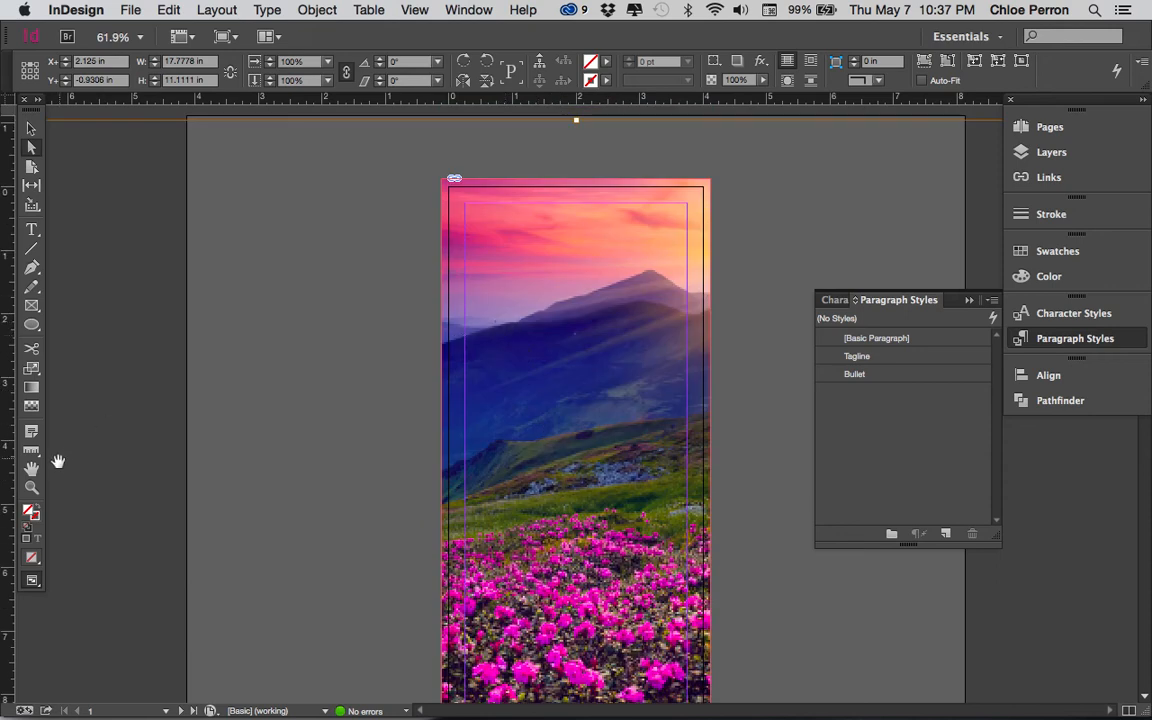
left_click(31, 487)
left_click(610, 505, "alt")
left_click(610, 505, "alt")
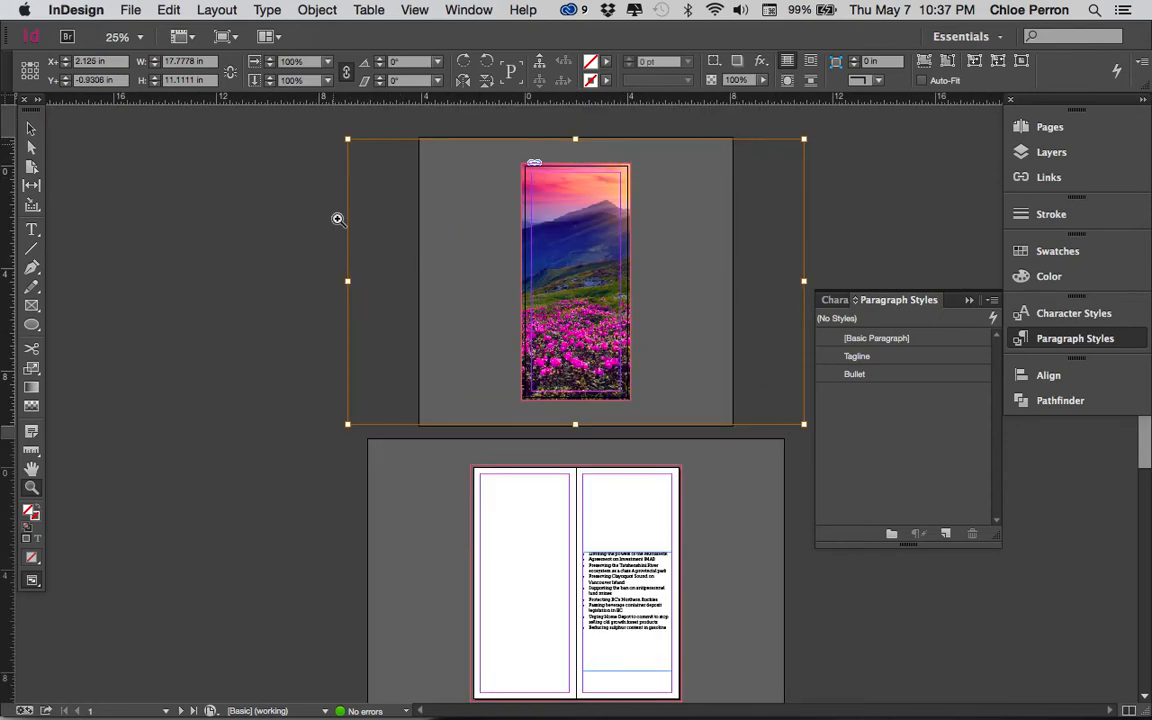
left_click(31, 147)
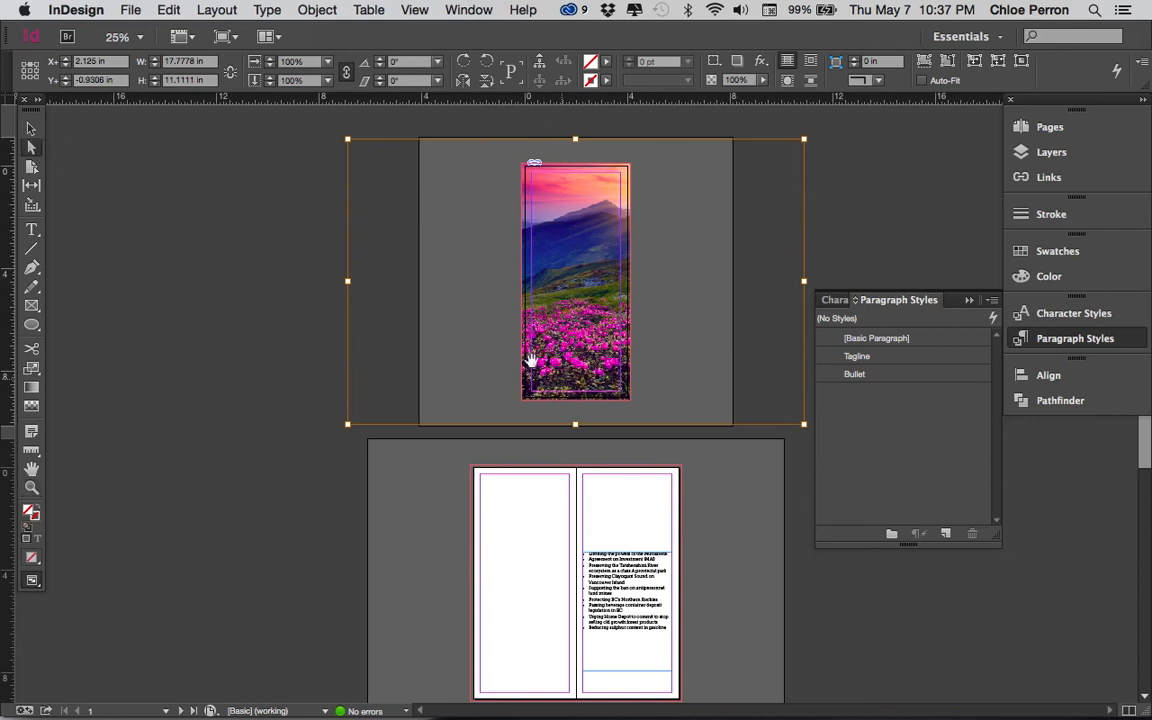
left_click_drag(348, 424, 403, 397)
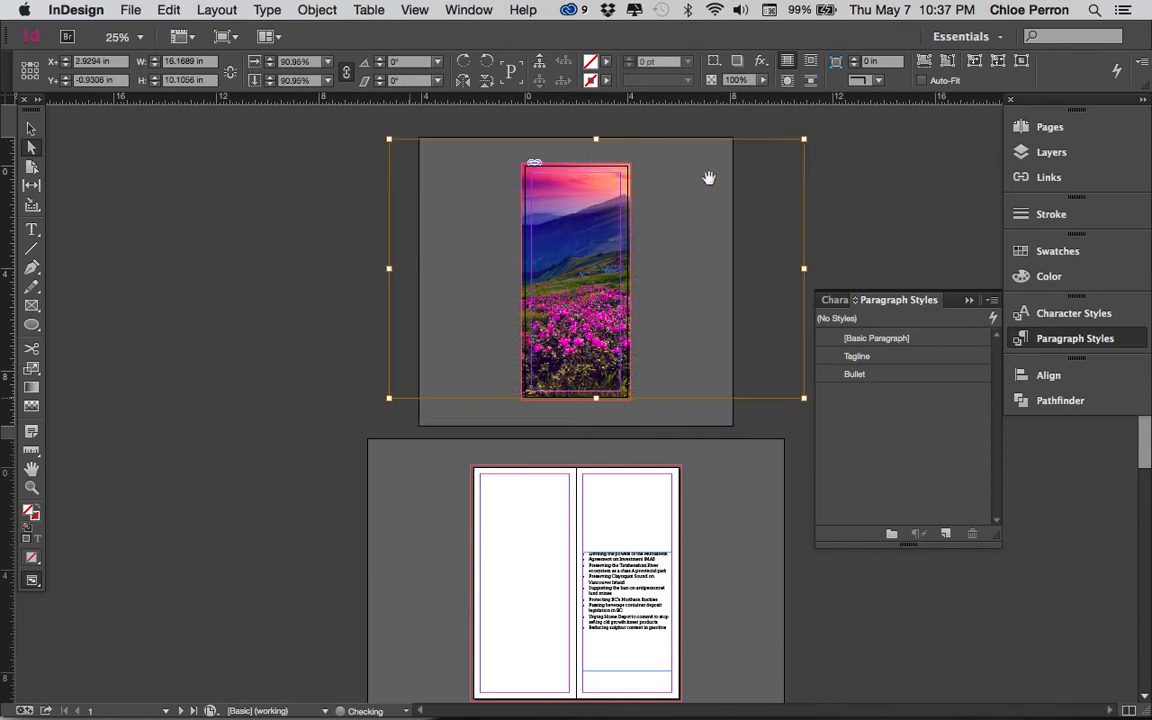
left_click_drag(806, 137, 765, 164)
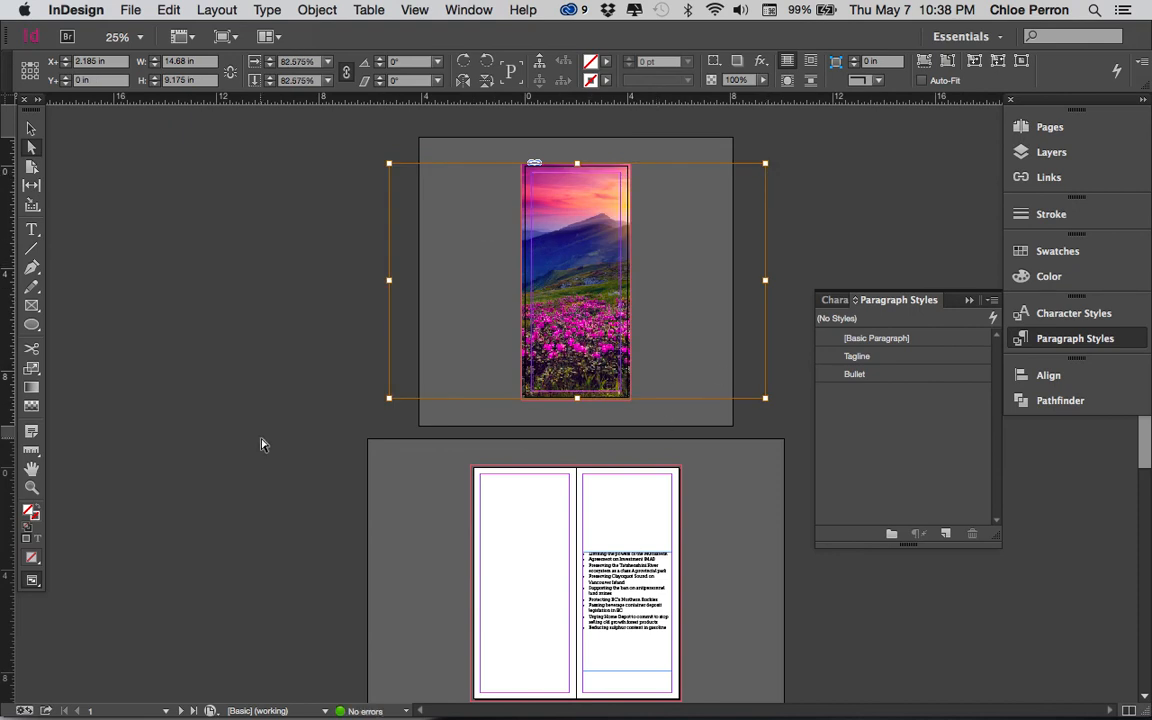
- Enlarge the photo inside its frame to 83.25% so it fills the bottom bleed, at 14.8 by 9.25 in
key("super+alt+equal")
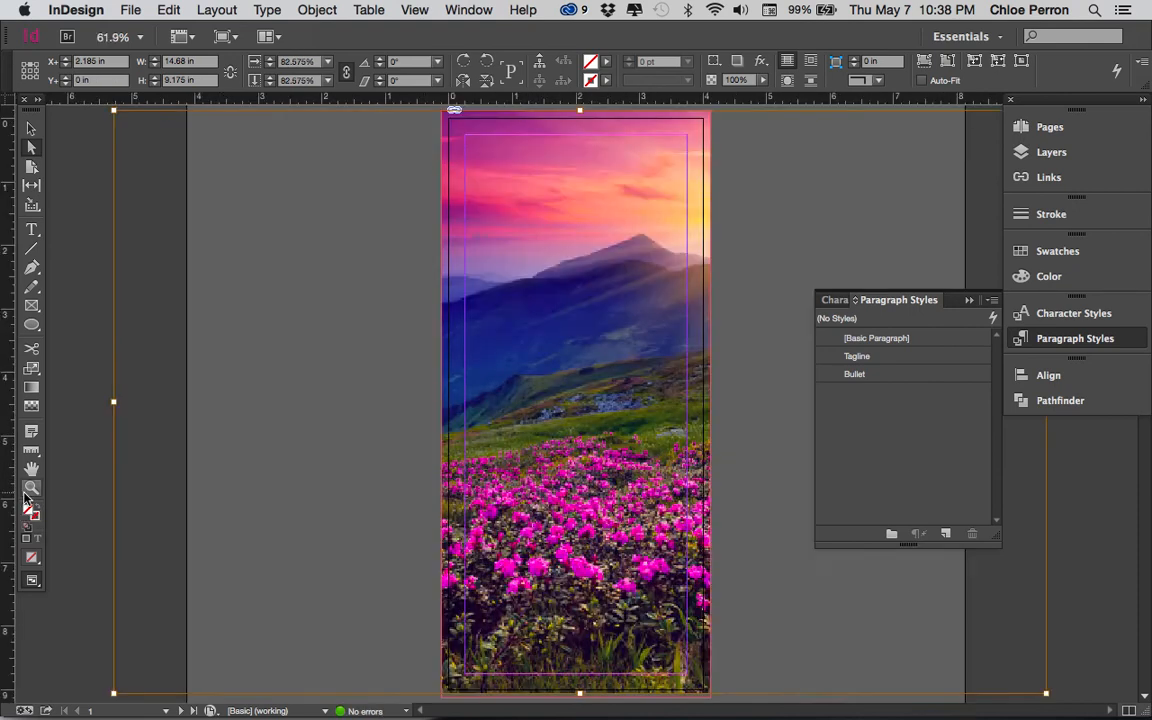
scroll(580, 468, "up", 1)
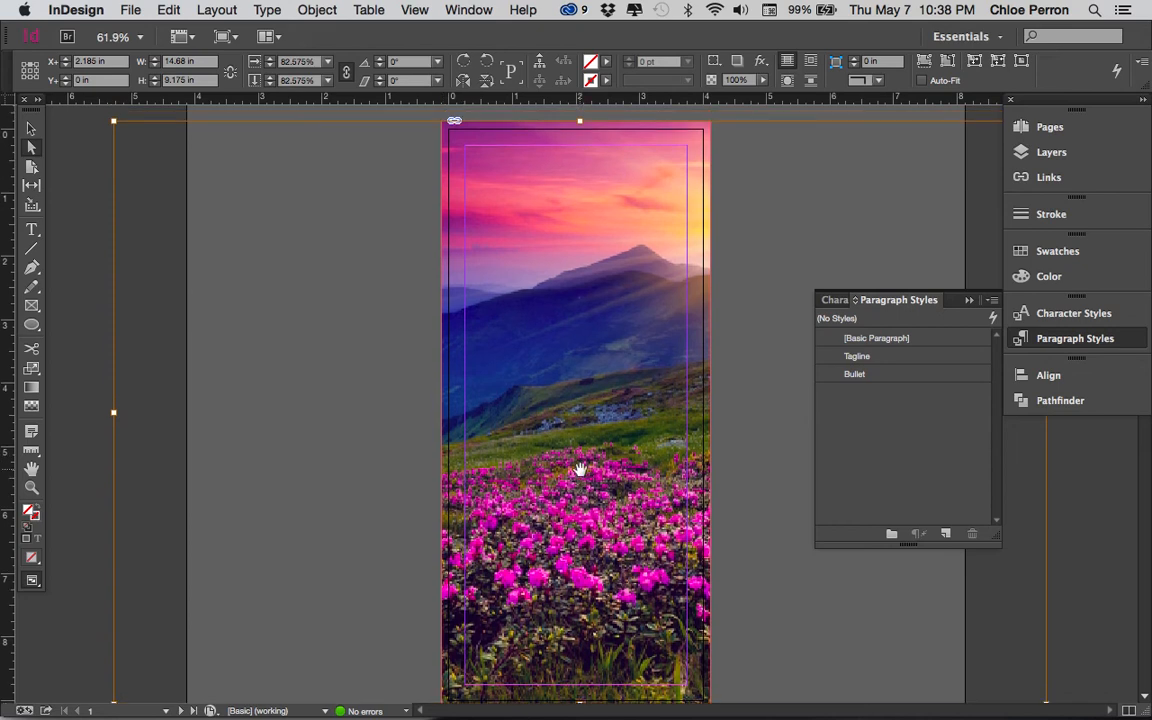
scroll(658, 401, "down", 3)
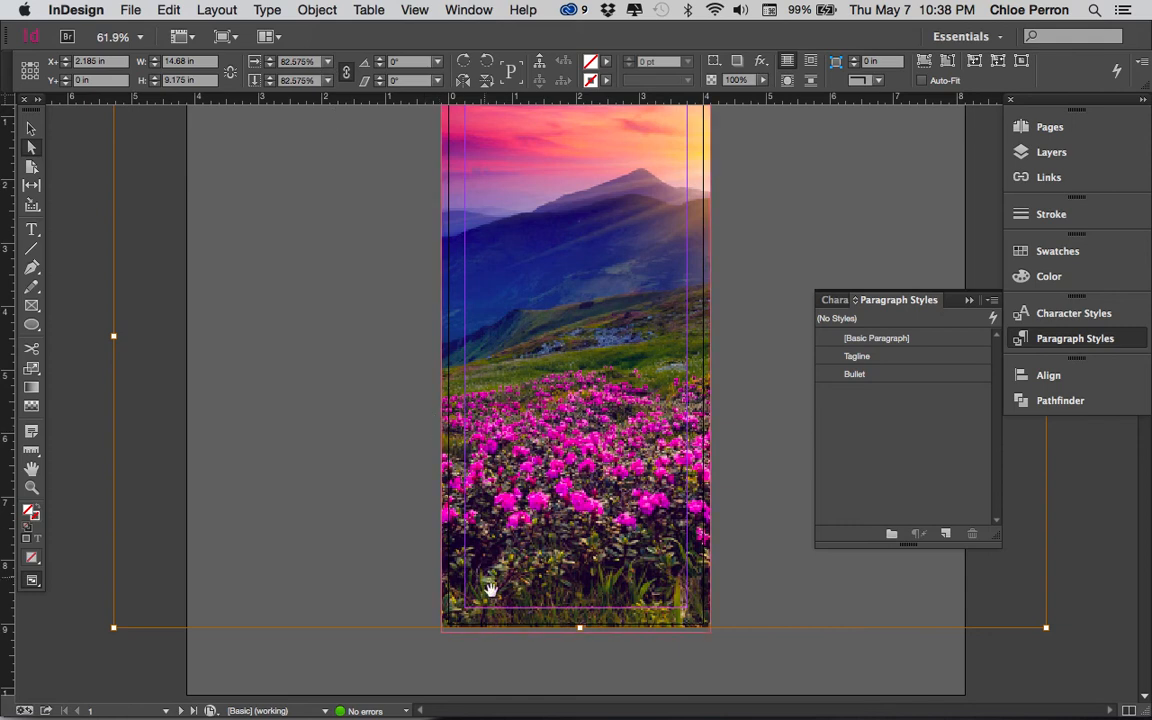
scroll(505, 597, "up", 3)
scroll(553, 262, "up", 1)
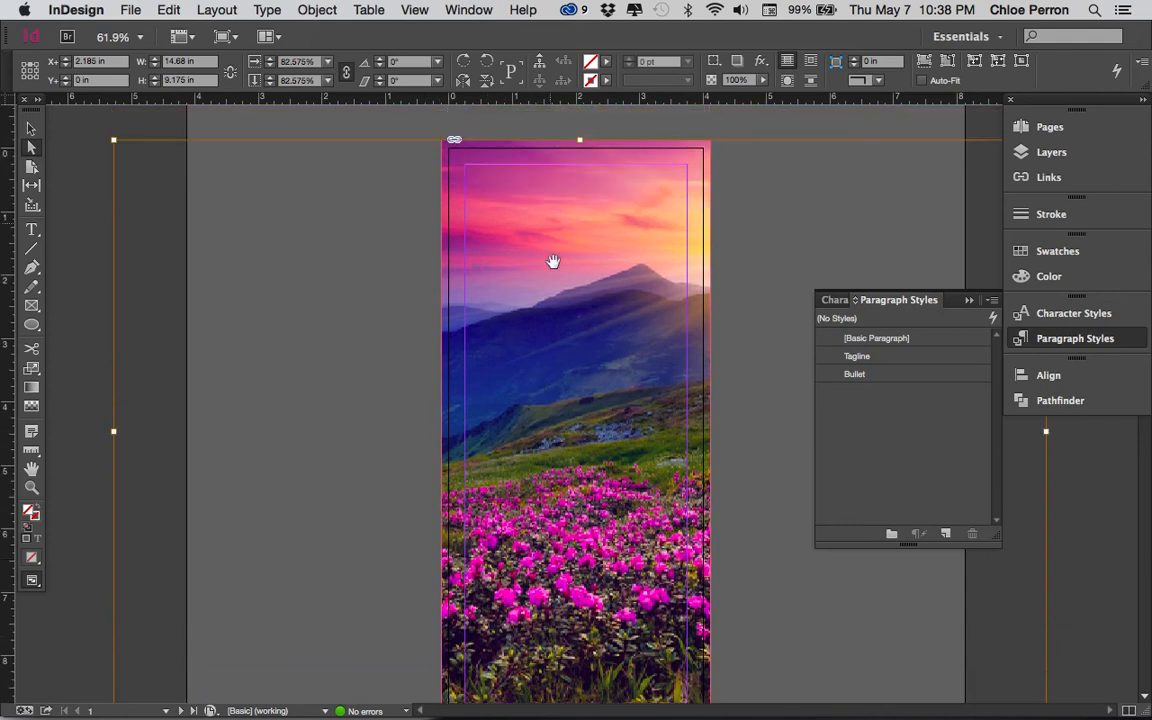
scroll(553, 411, "down", 5)
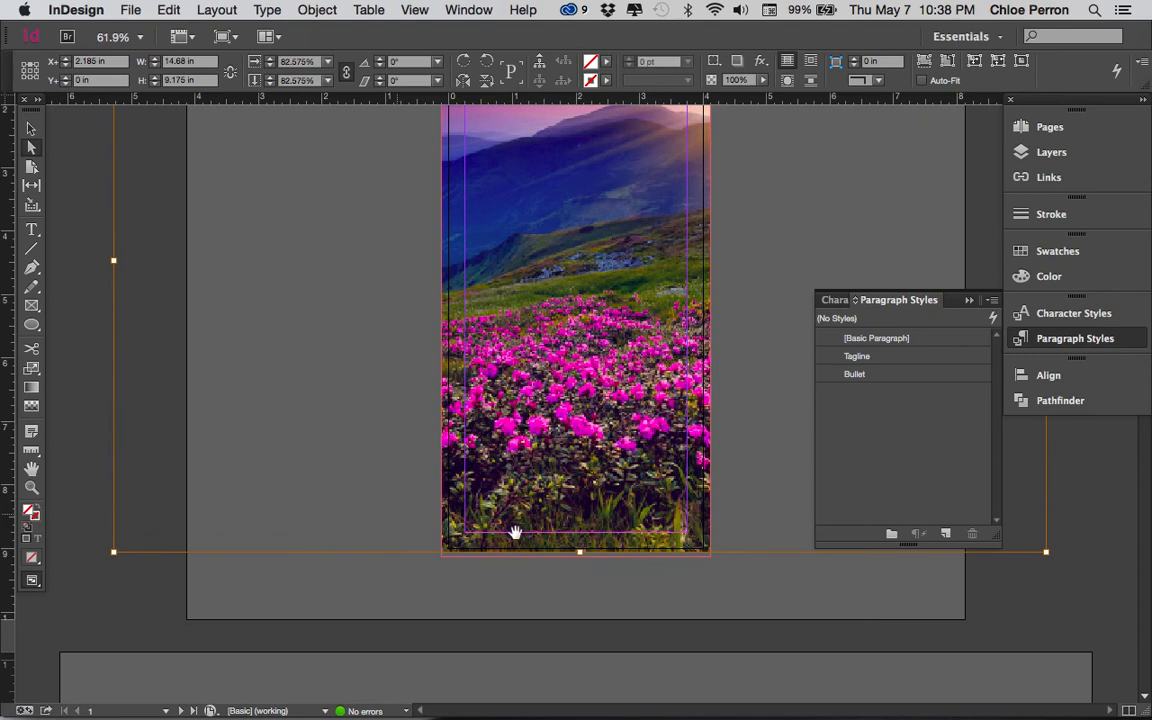
left_click_drag(113, 552, 106, 557)
scroll(419, 541, "up", 3)
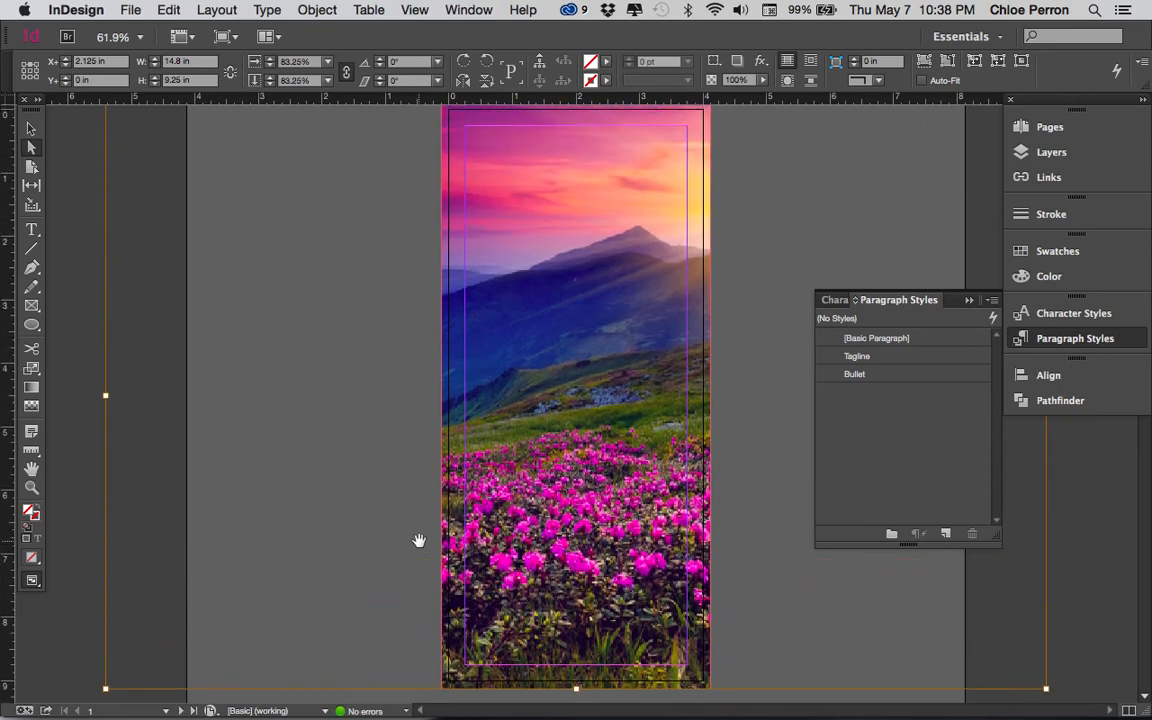
- Shift the photo horizontally within its frame so the sun shows over the mountains, with an X+ offset of 0.125 in
left_click_drag(546, 500, 601, 507)
left_click(1072, 339)
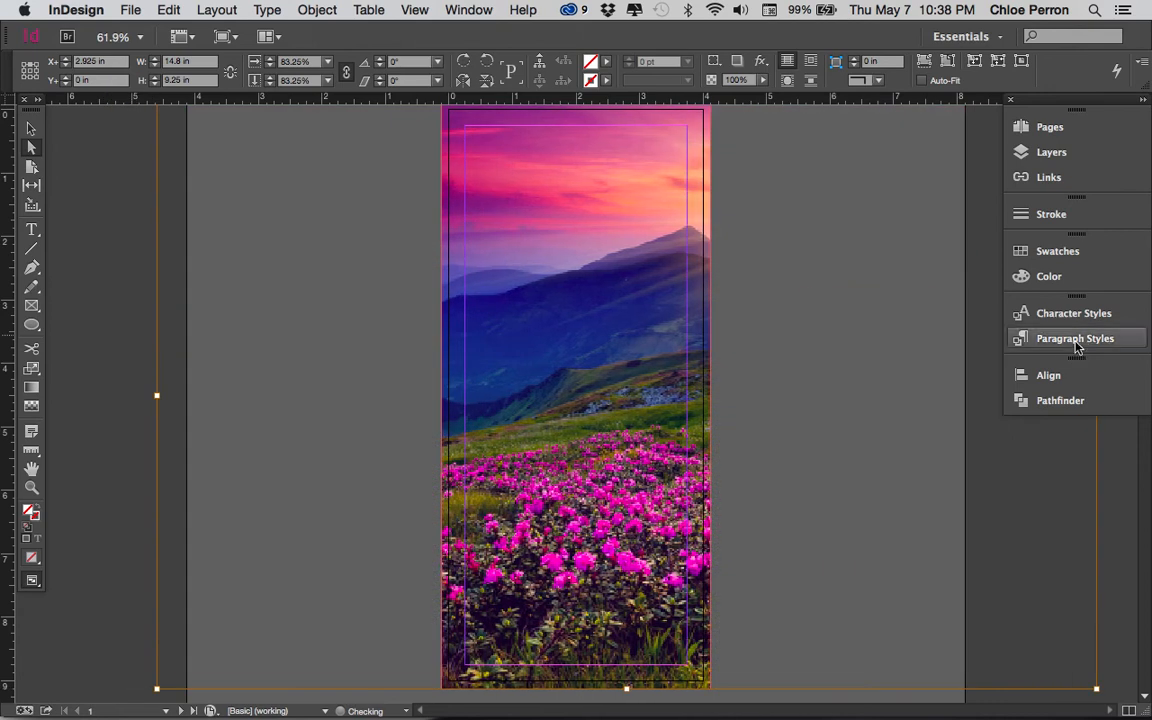
key("Tab")
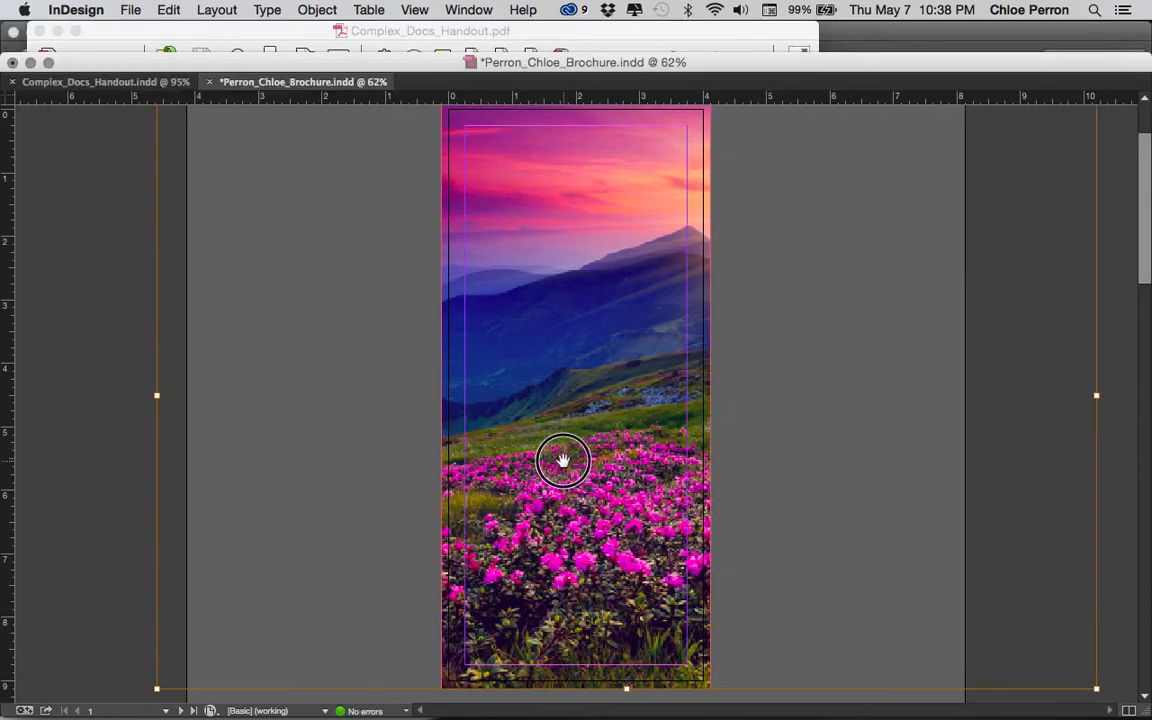
left_click_drag(557, 460, 414, 503)
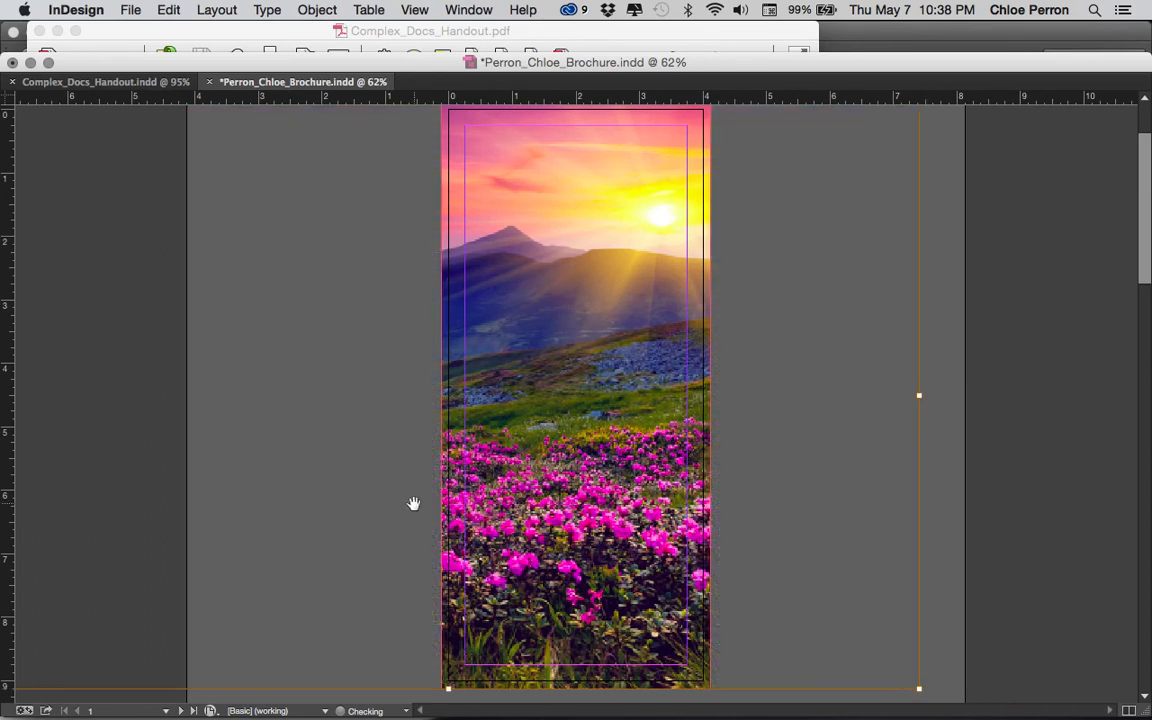
key("Tab")
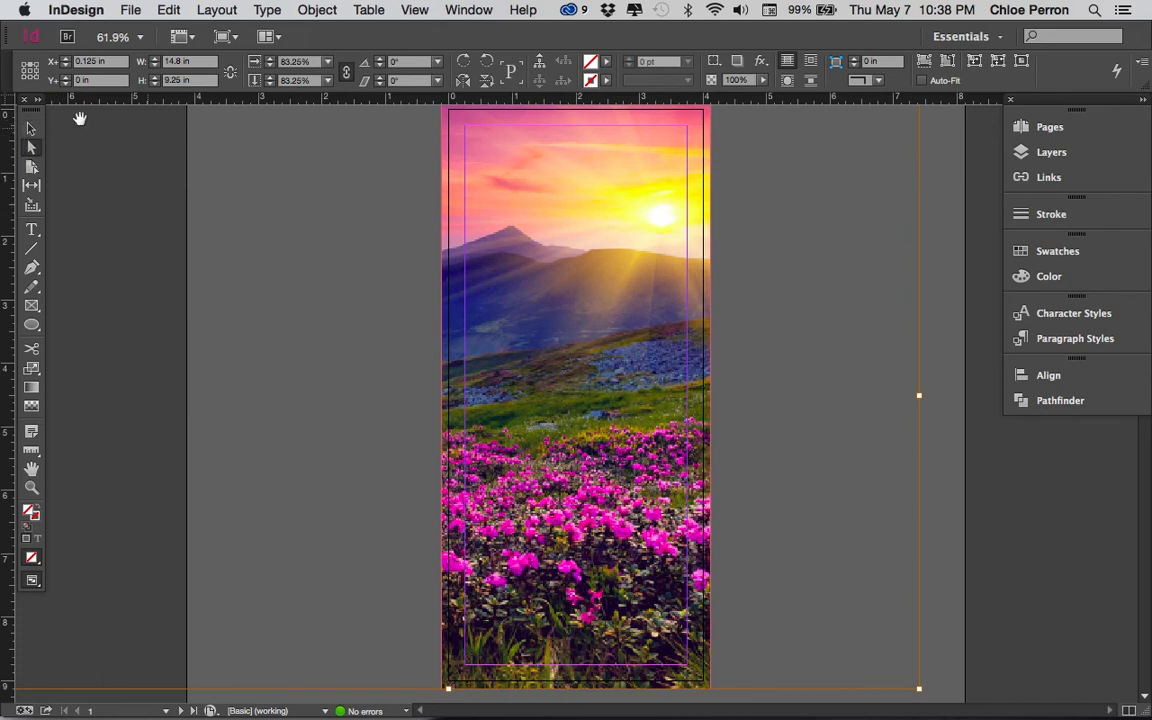
- Send the landscape photo's frame to the back so it sits behind the tagline and the 20/20 Vision logo
left_click(31, 130)
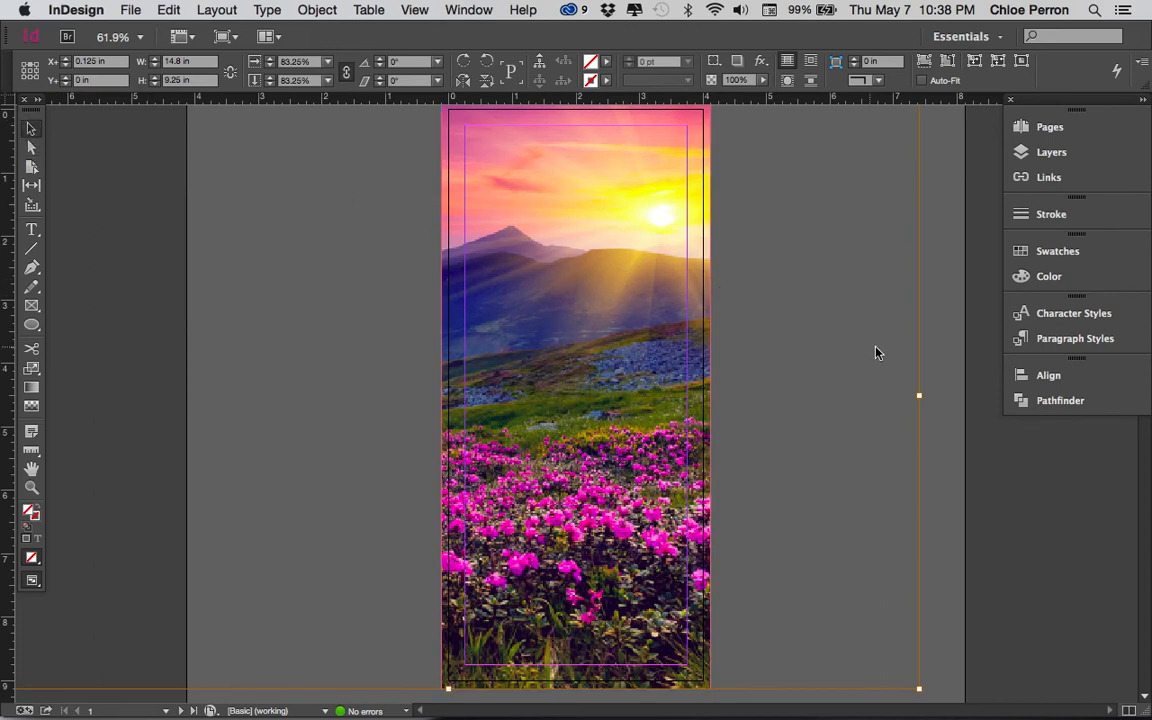
left_click(705, 388)
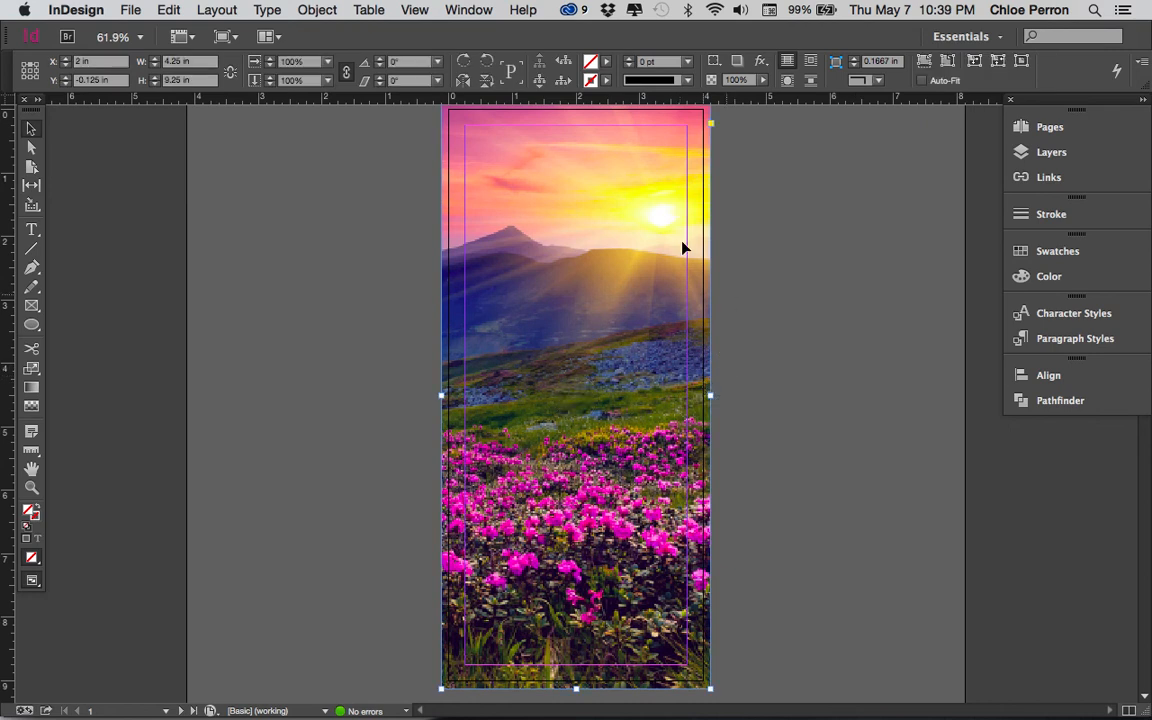
left_click(318, 12)
mouse_move(344, 67)
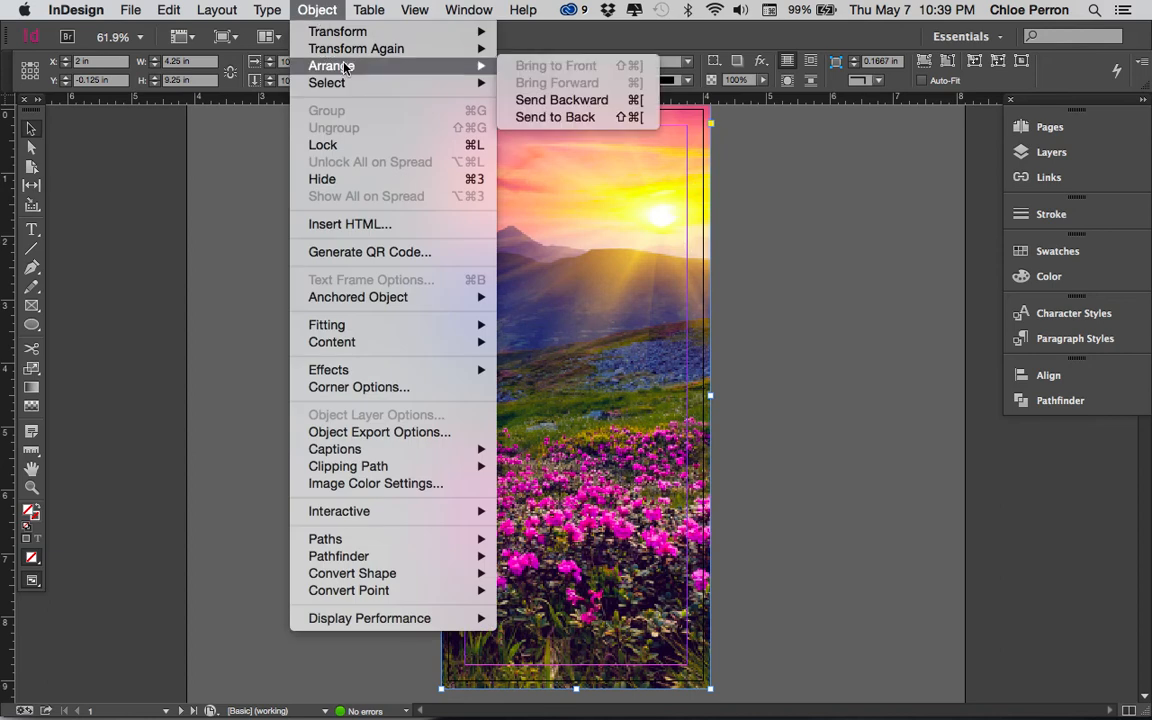
left_click(581, 117)
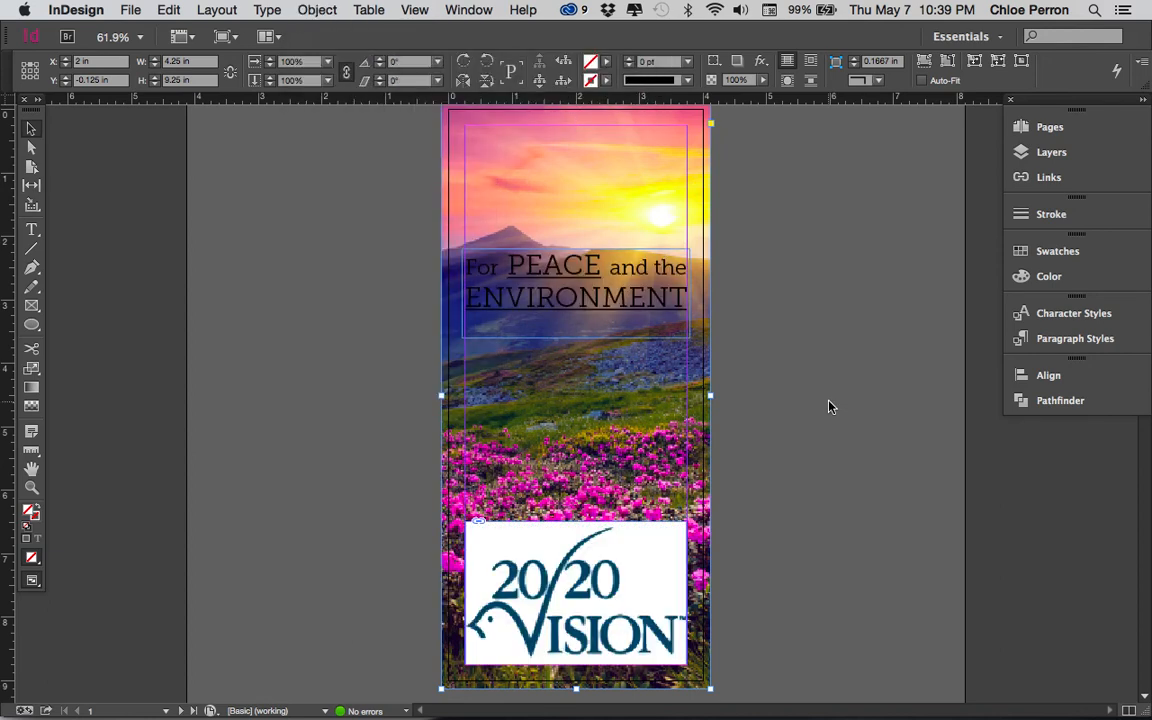
- Preview the cover without guides and move the tagline up into the pink sky above the mountains
key("w")
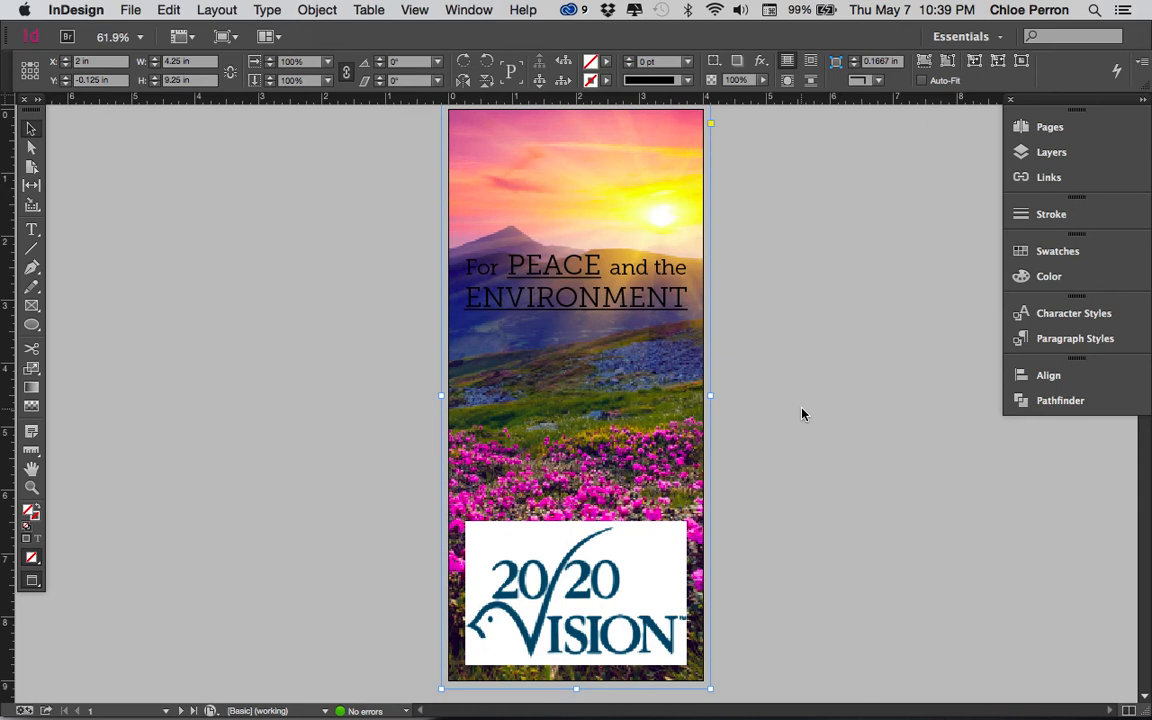
left_click(664, 307)
left_click_drag(664, 307, 664, 190)
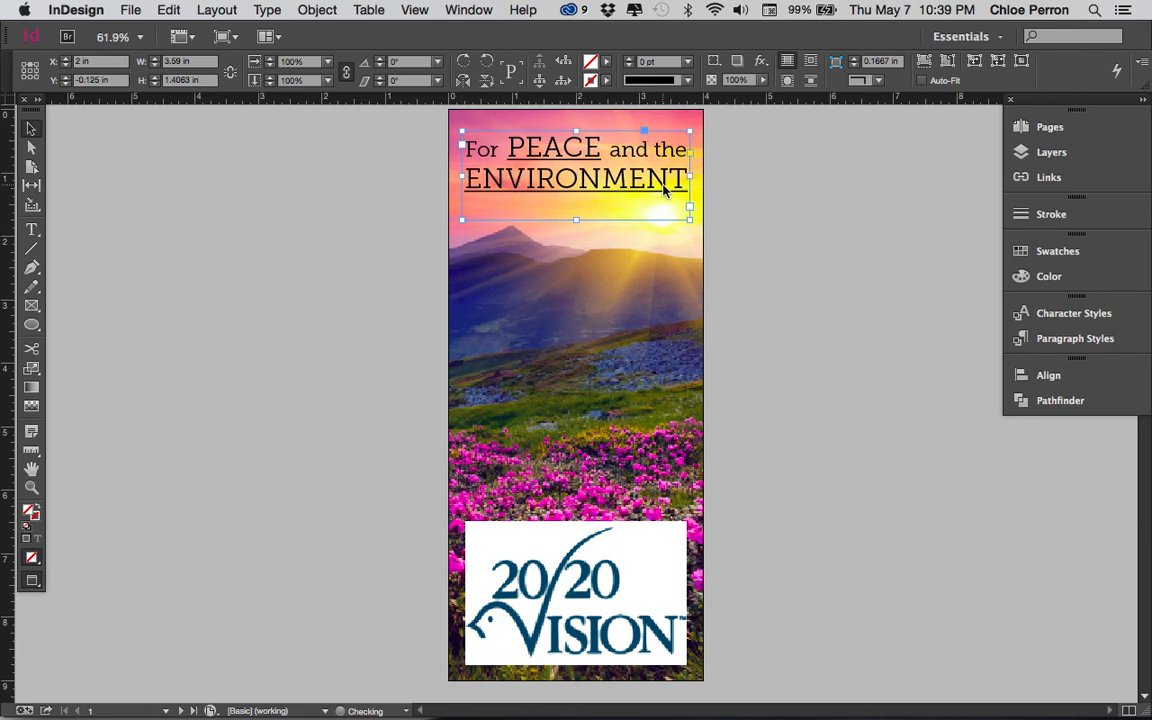
- Try the Multiply and Overlay blending modes on the 20/20 Vision logo in its transparency effects, with the live preview enabled
left_click(577, 592)
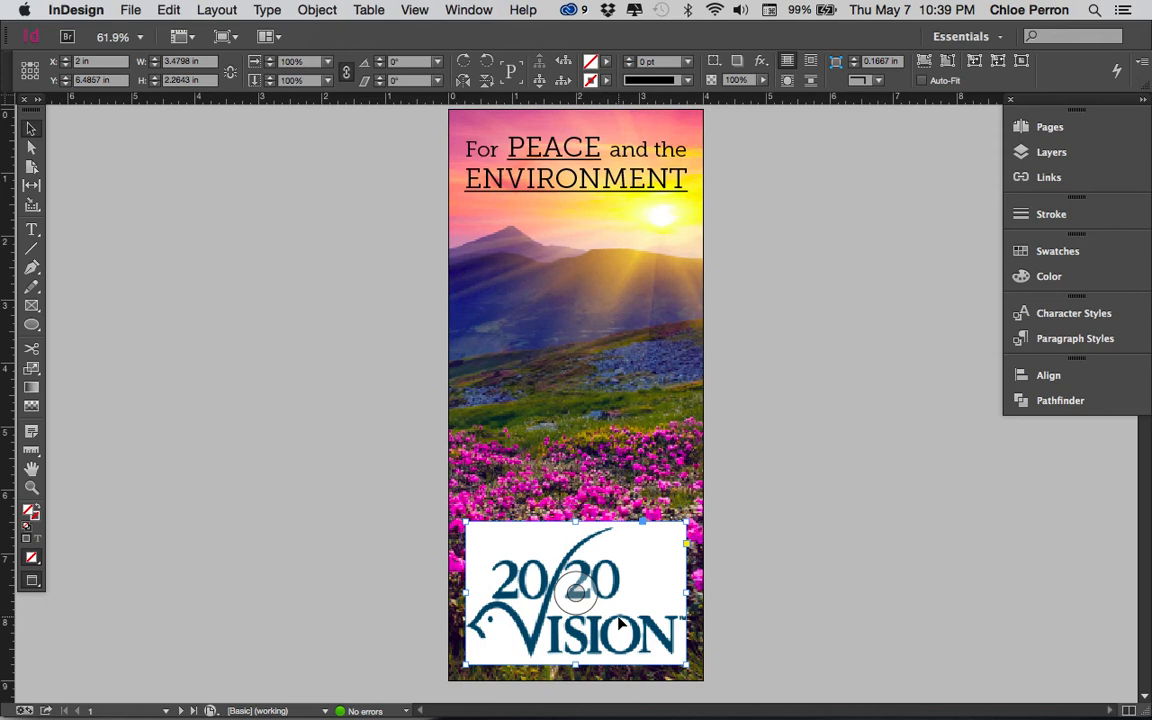
left_click(314, 11)
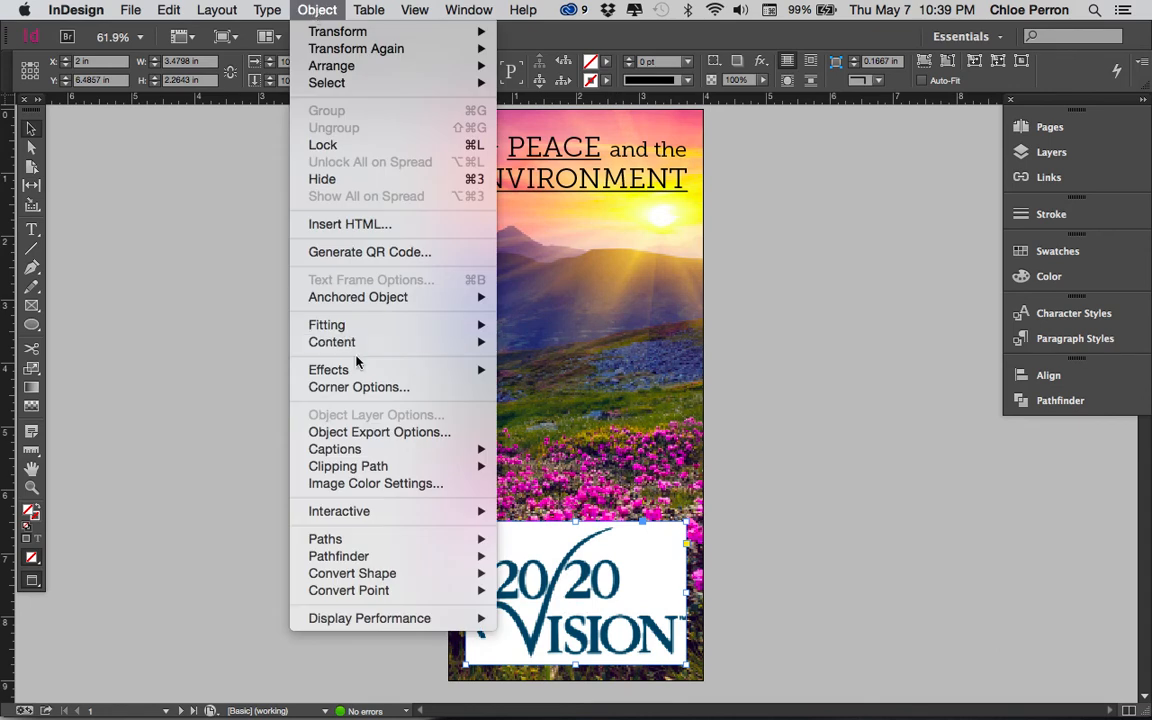
mouse_move(360, 369)
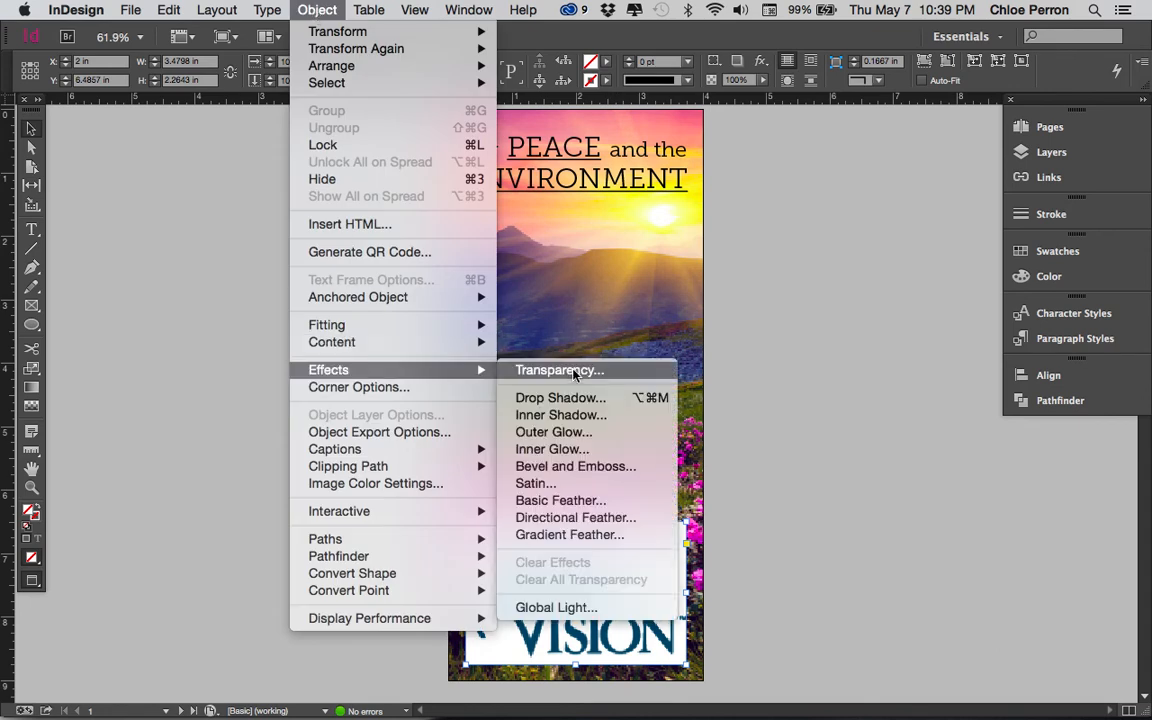
left_click(573, 372)
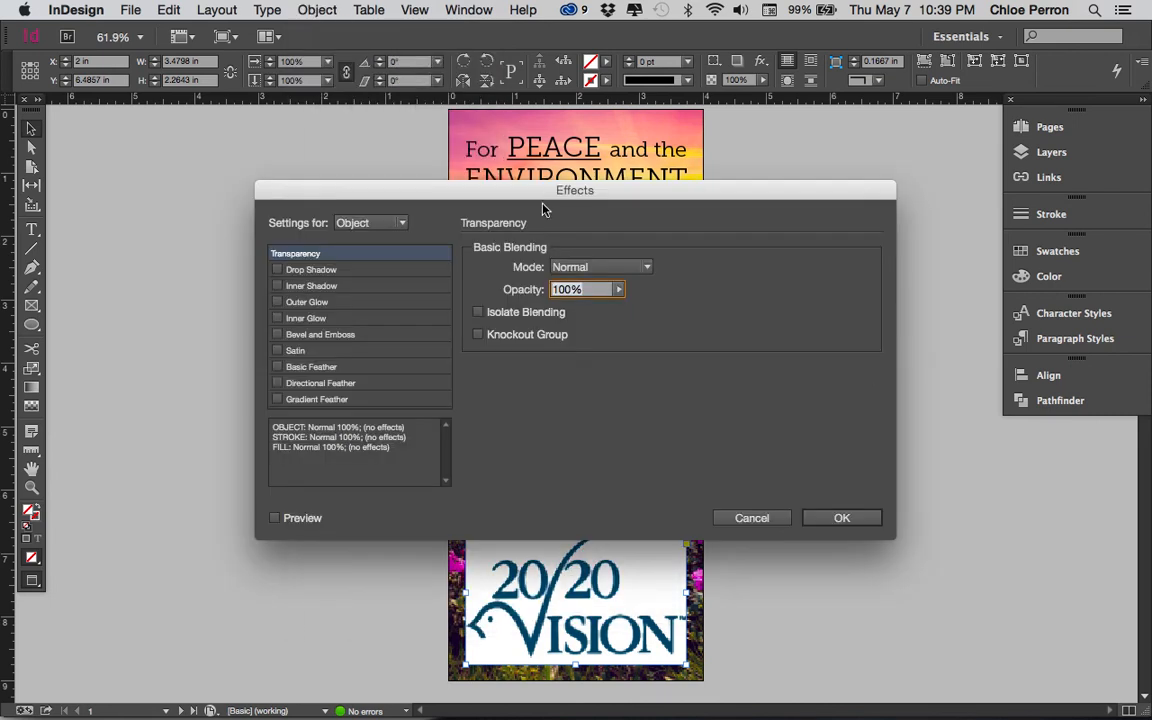
left_click_drag(535, 197, 736, 38)
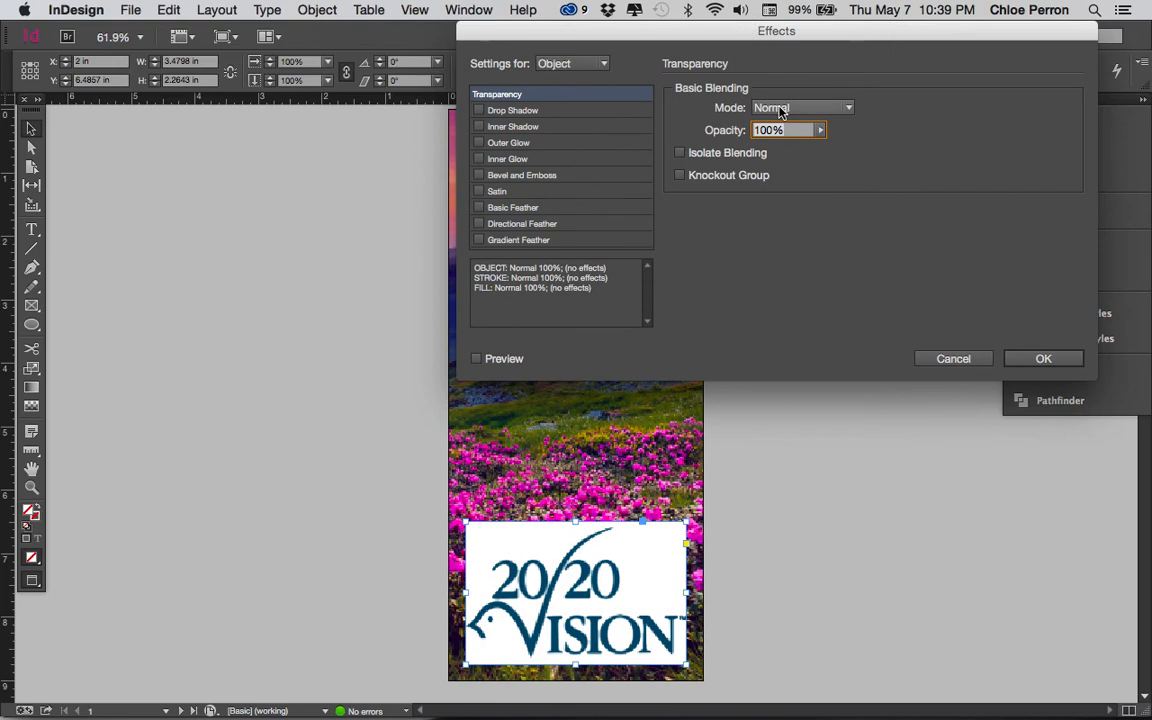
left_click(477, 358)
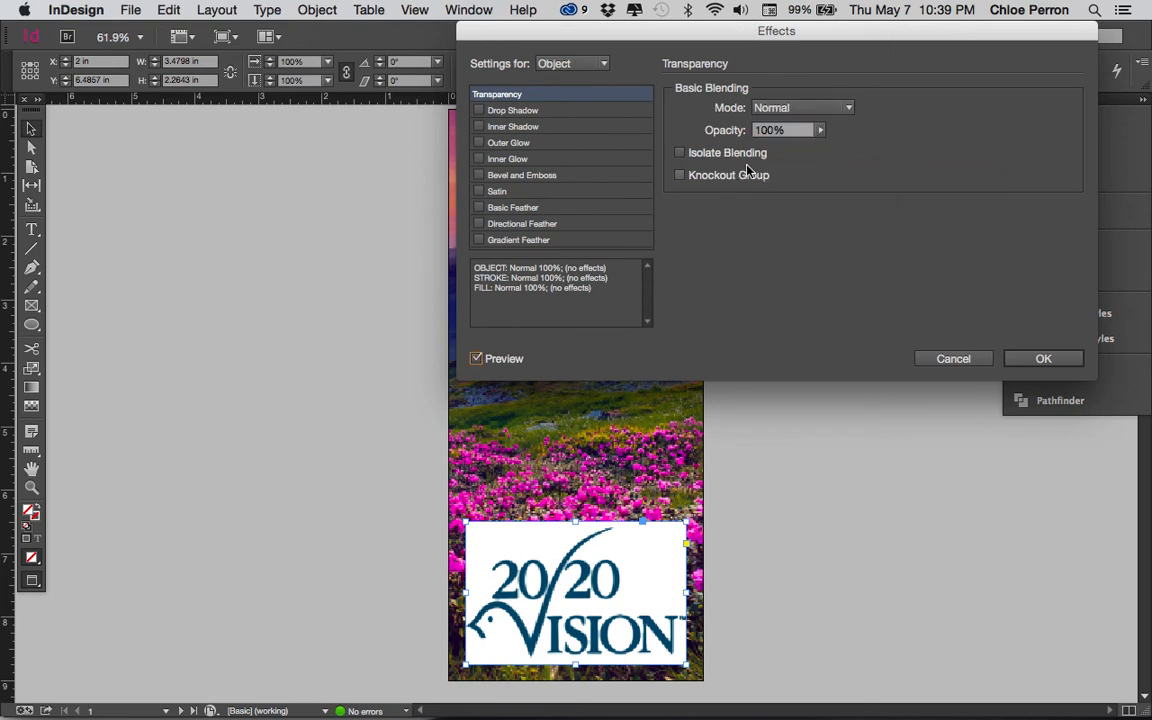
left_click(787, 108)
left_click(786, 147)
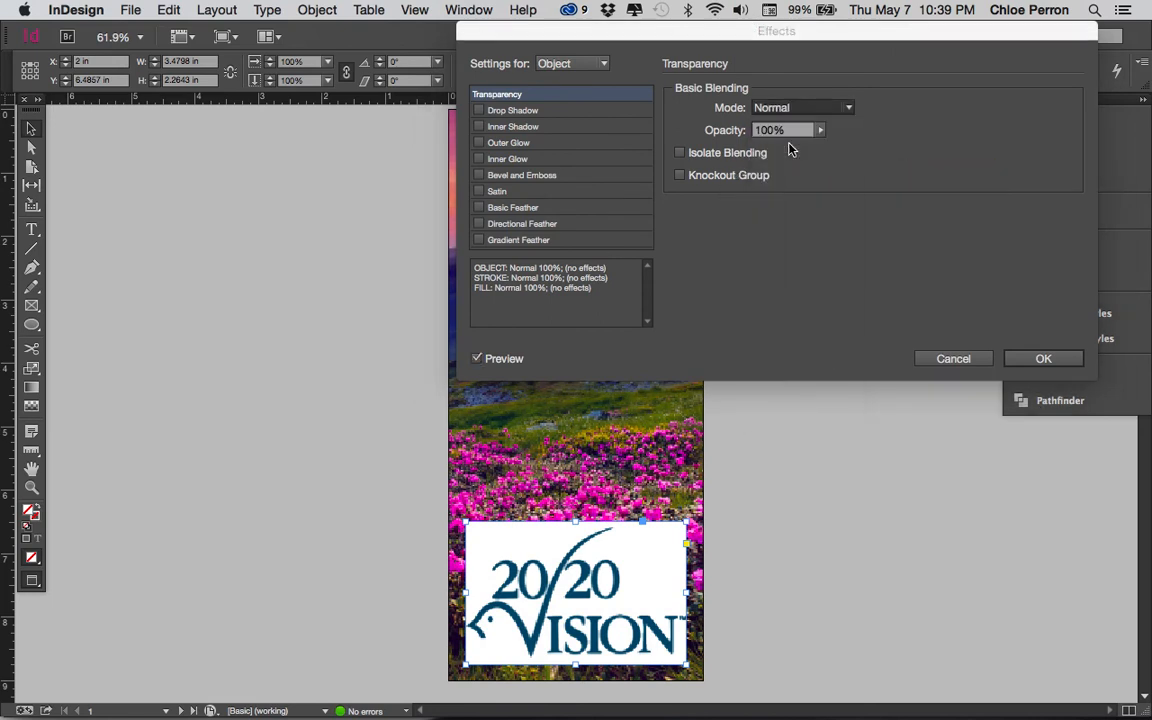
left_click(812, 108)
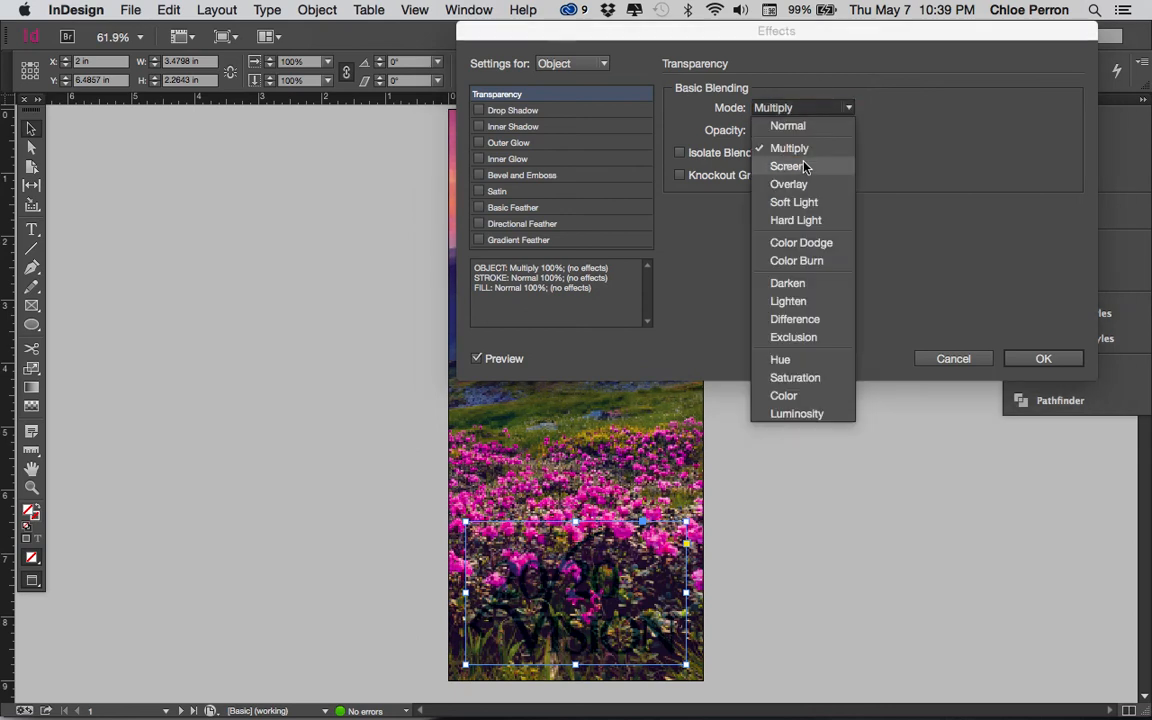
left_click(790, 184)
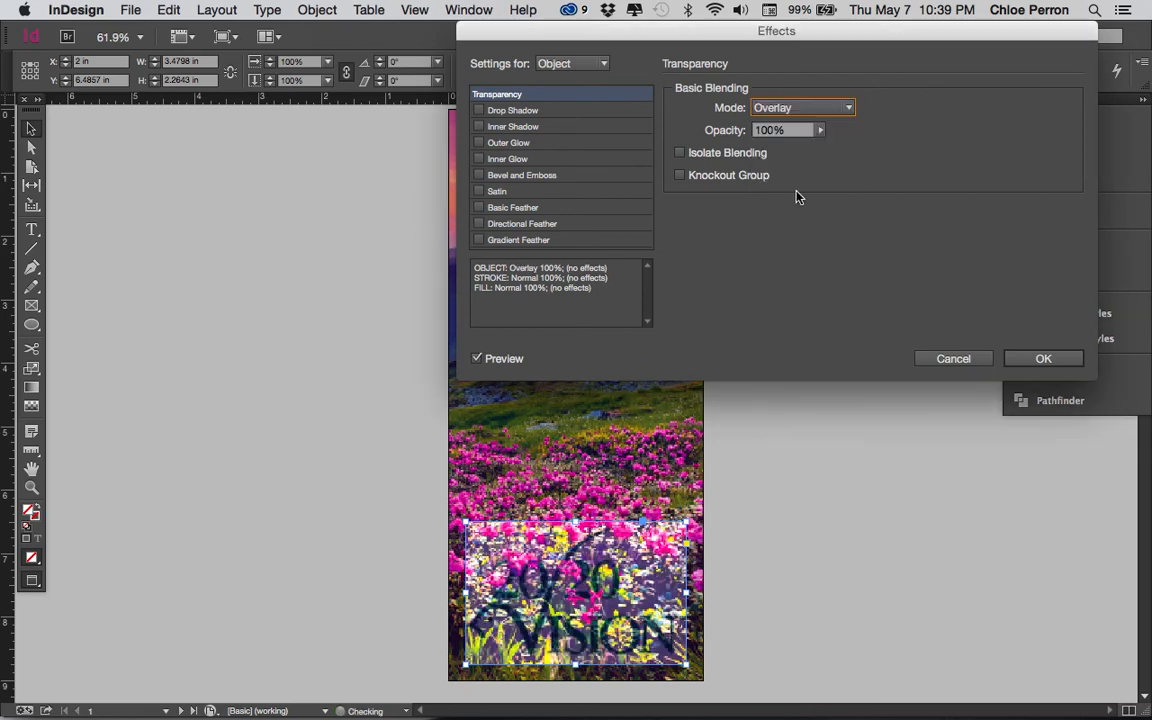
- Try the Soft Light, Hard Light and Color Dodge blending modes on the logo
left_click(812, 110)
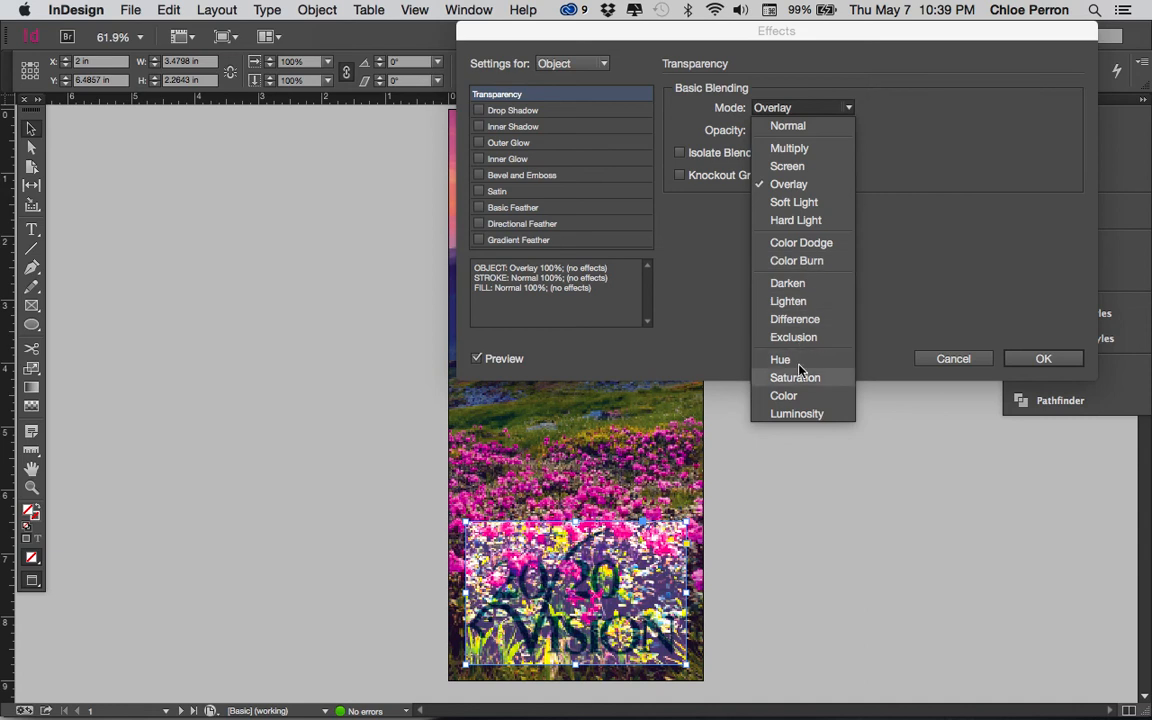
left_click(806, 202)
left_click(812, 107)
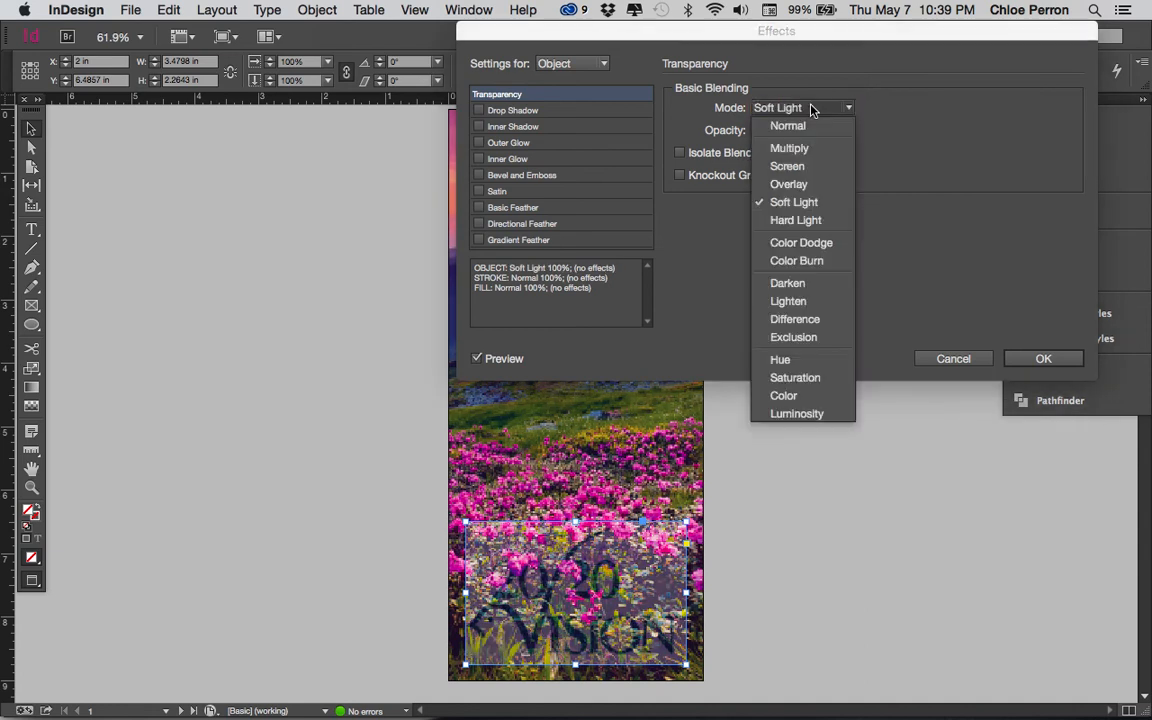
left_click(810, 221)
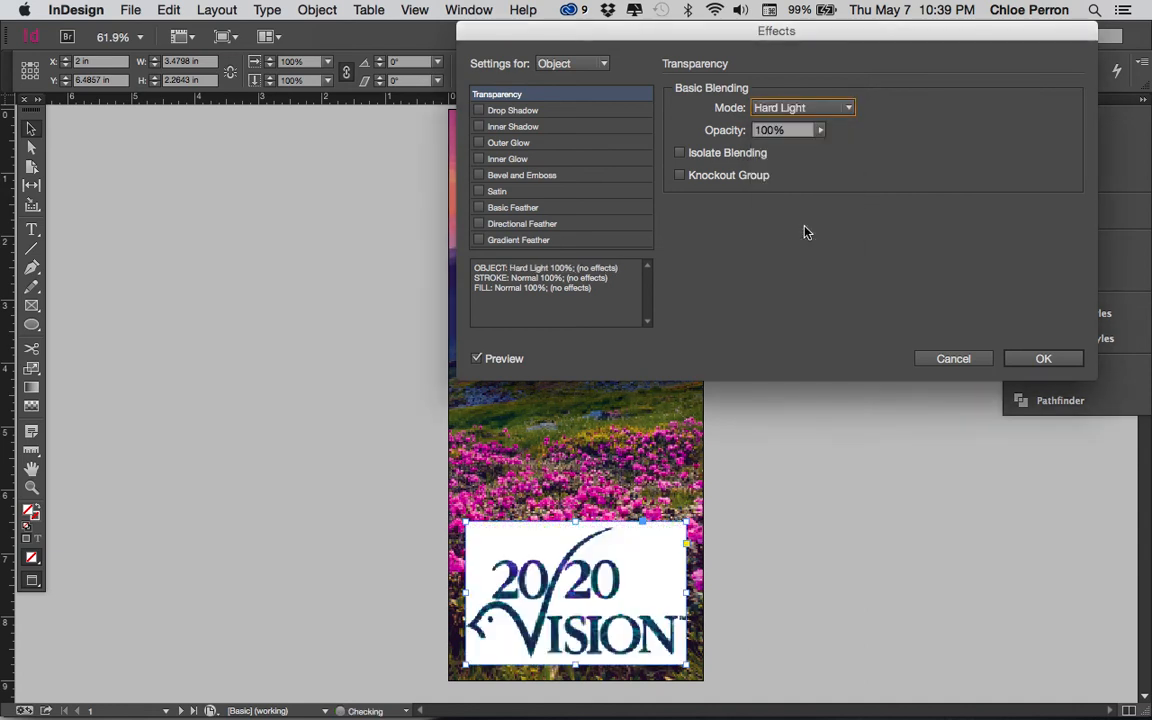
left_click(815, 116)
left_click(812, 243)
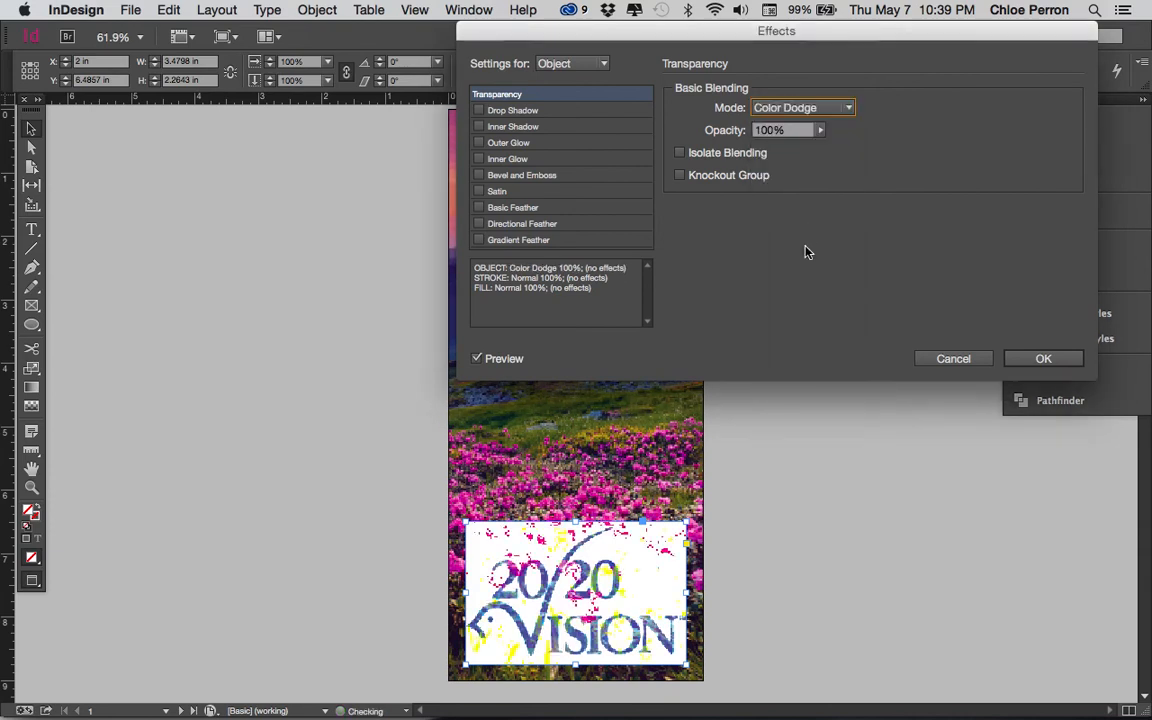
- Try the Darken, Lighten, Difference and Saturation blending modes on the logo
left_click(812, 108)
left_click(790, 283)
left_click(818, 106)
left_click(788, 301)
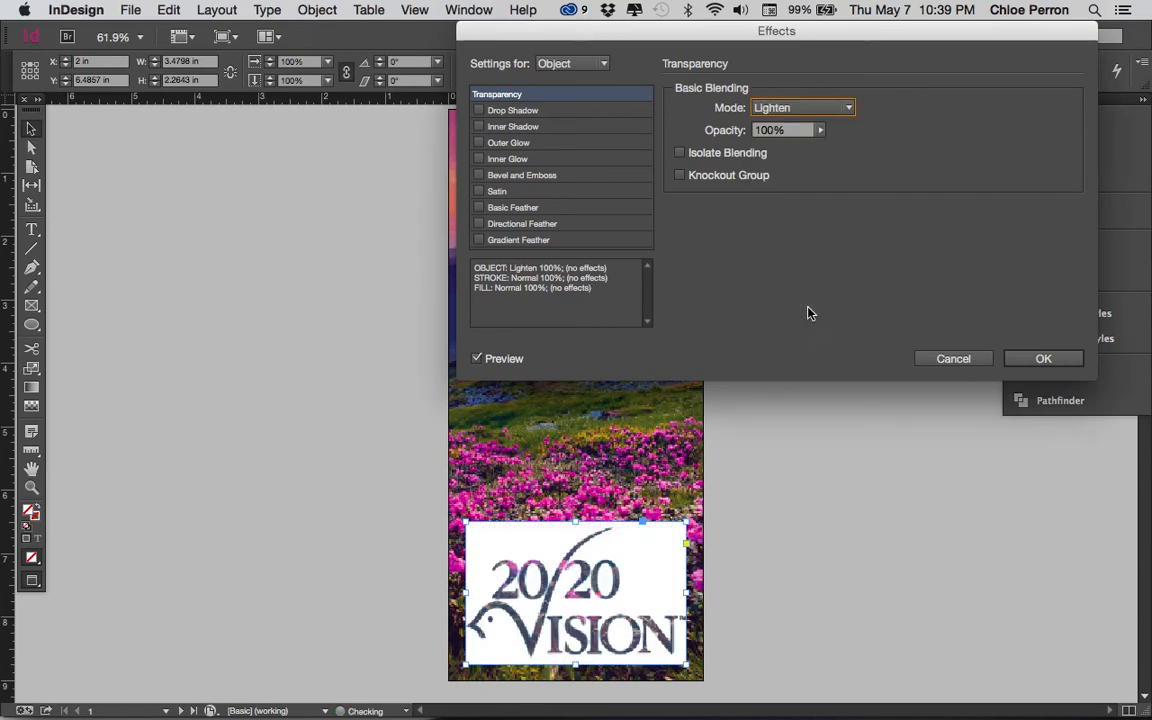
left_click(822, 108)
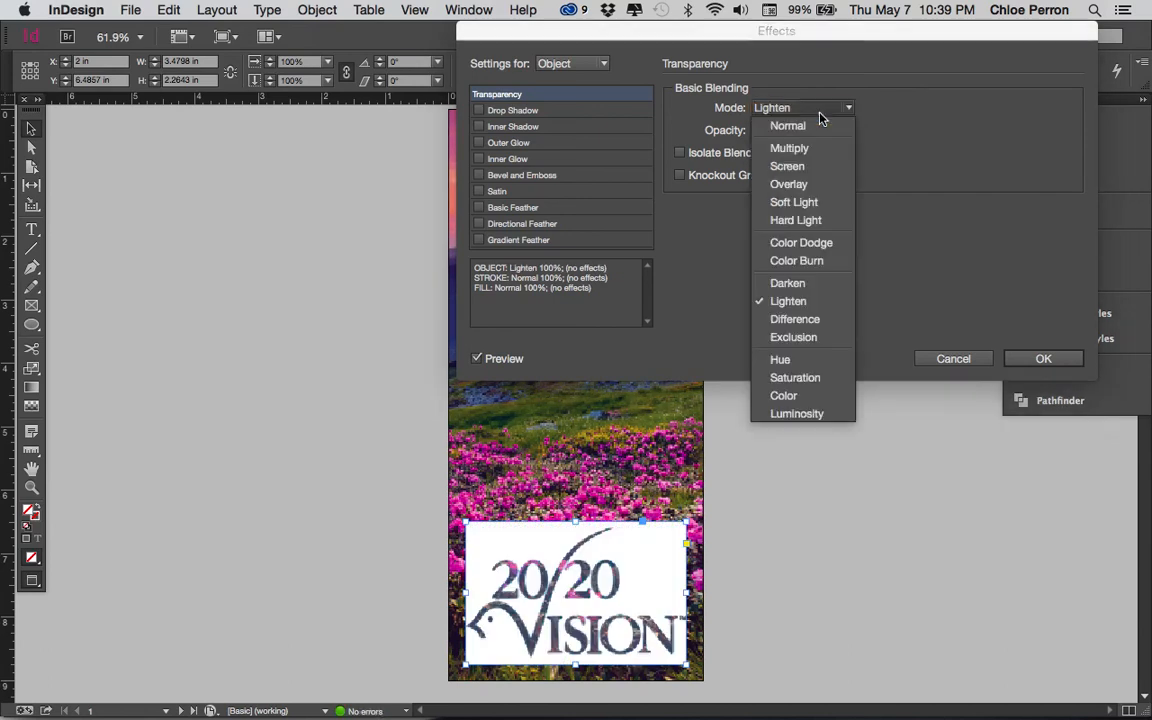
left_click(805, 319)
left_click(816, 108)
left_click(795, 377)
- Try Multiply on the logo once more, set its blending mode back to Normal and apply the effects settings
left_click(812, 108)
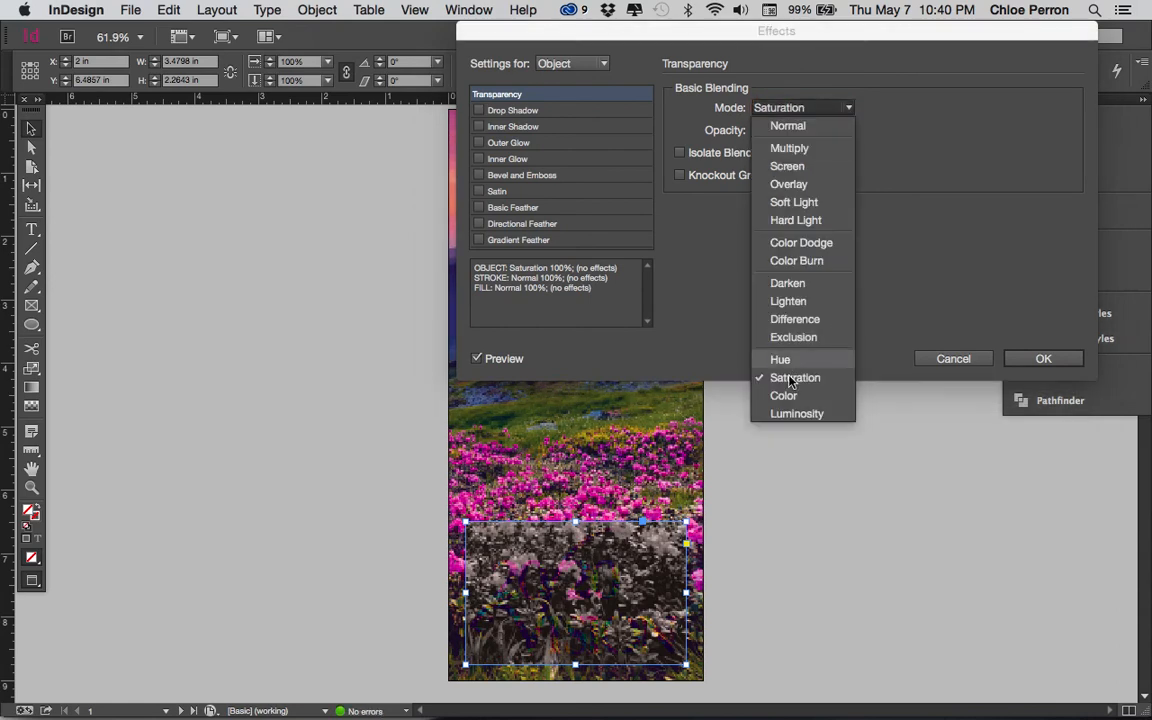
left_click(789, 148)
left_click(797, 108)
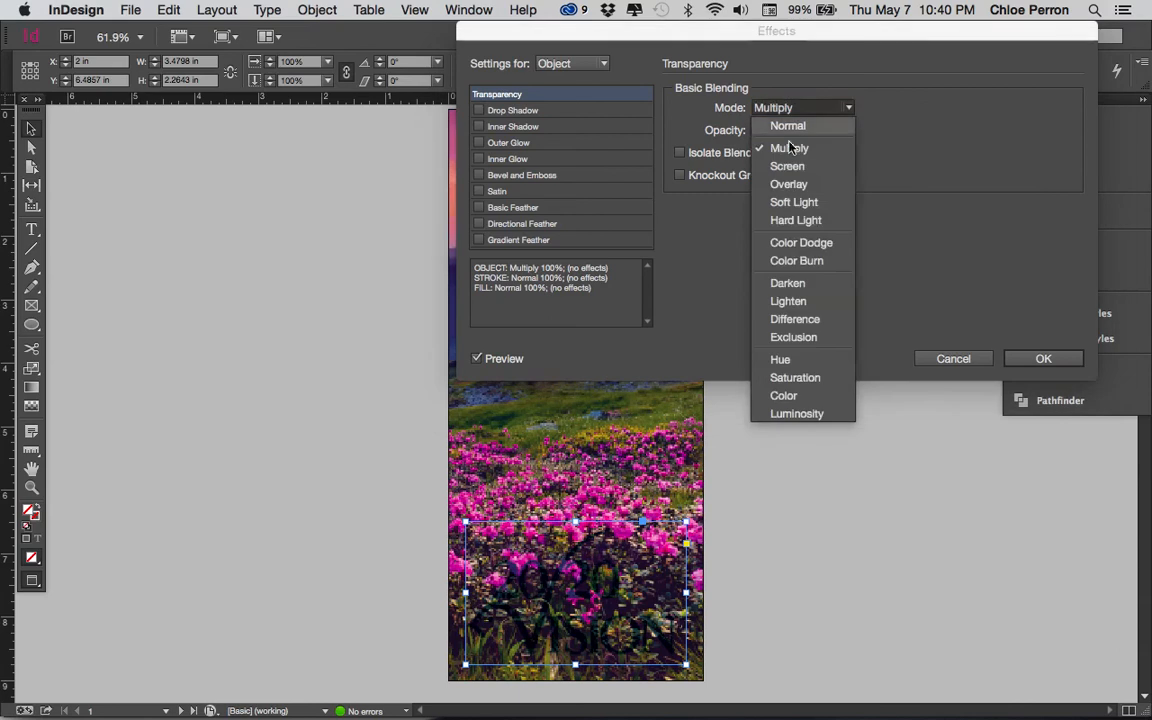
left_click(785, 123)
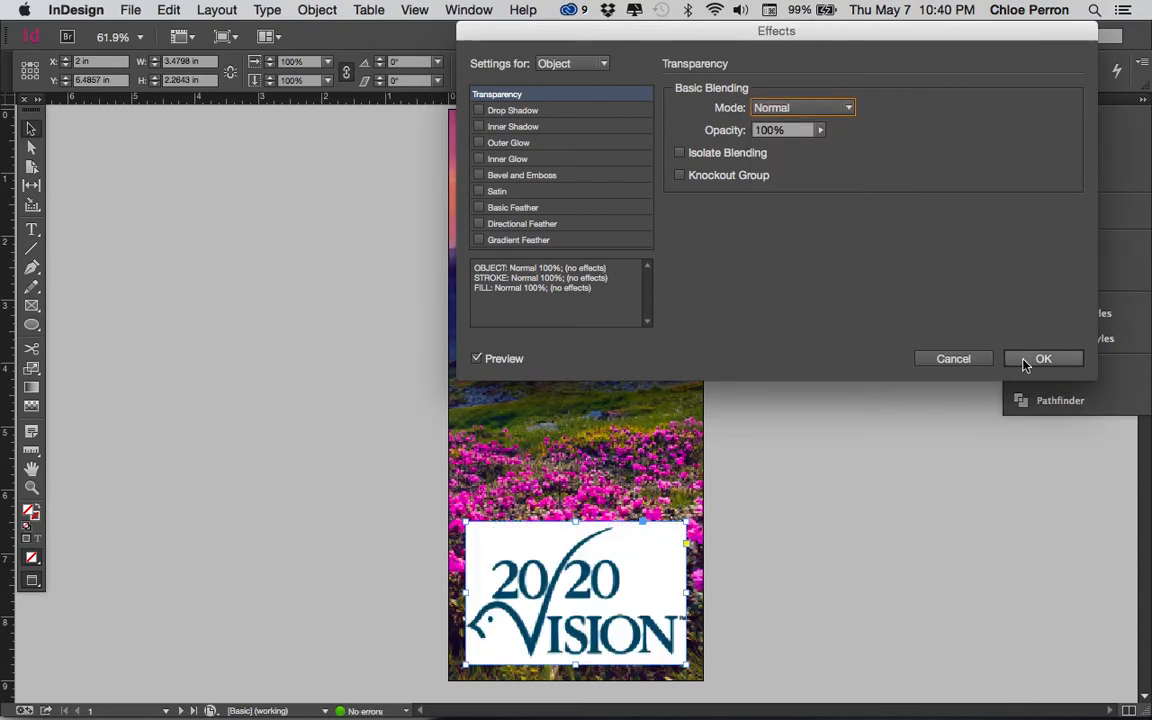
left_click(1025, 358)
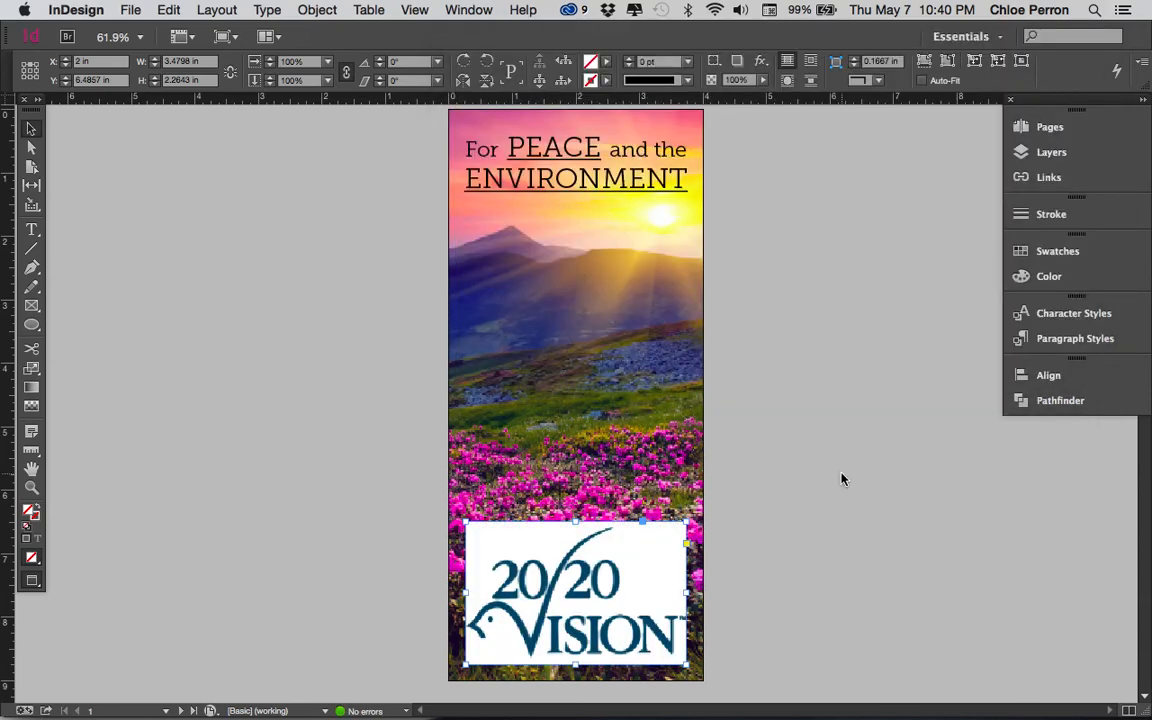
- Shorten the landscape photo's frame from below to about 6.61 in high, ending at the logo's upper edge
left_click(848, 586)
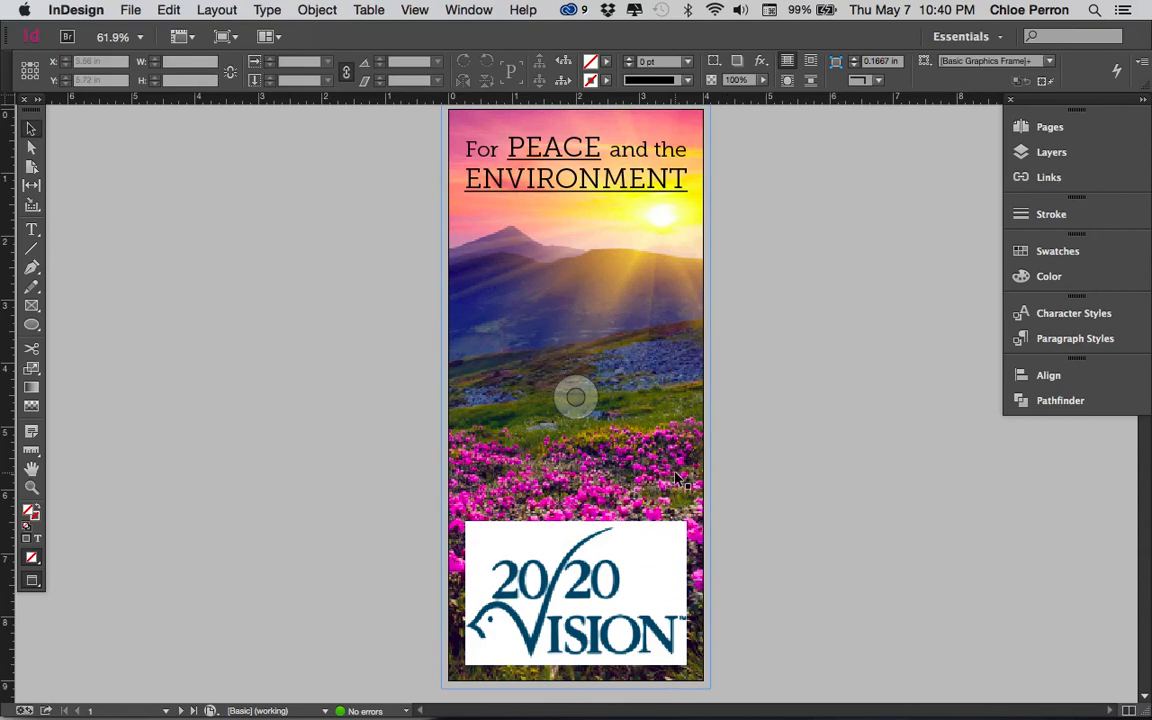
left_click(638, 672)
left_click_drag(577, 689, 587, 521)
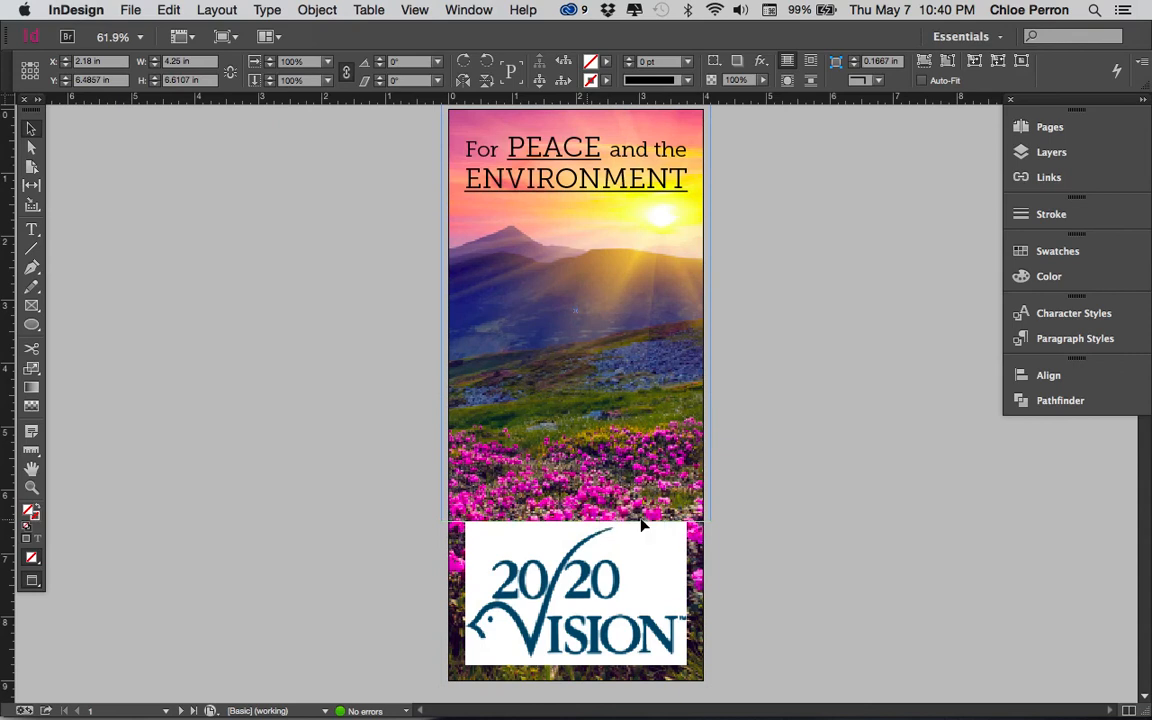
left_click(767, 538)
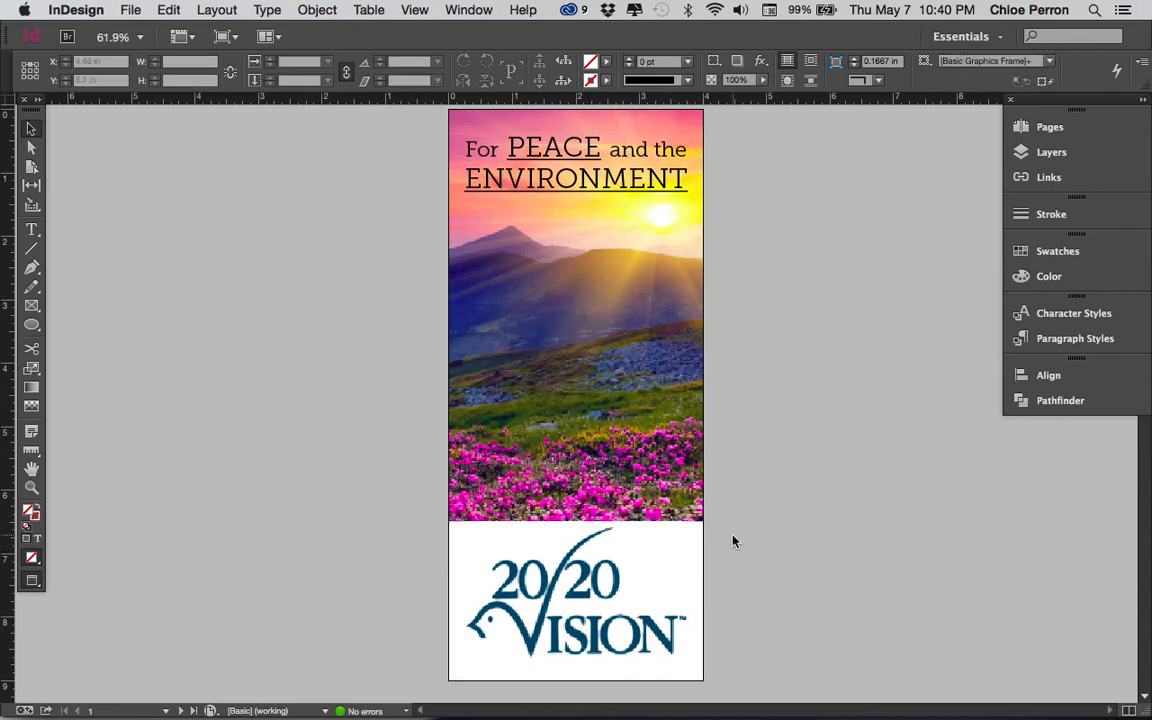
- Show the guides again, try the cover without the logo by deleting it, and undo the deletion
key("w")
left_click(684, 522)
left_click_drag(684, 522, 685, 569)
key("Delete")
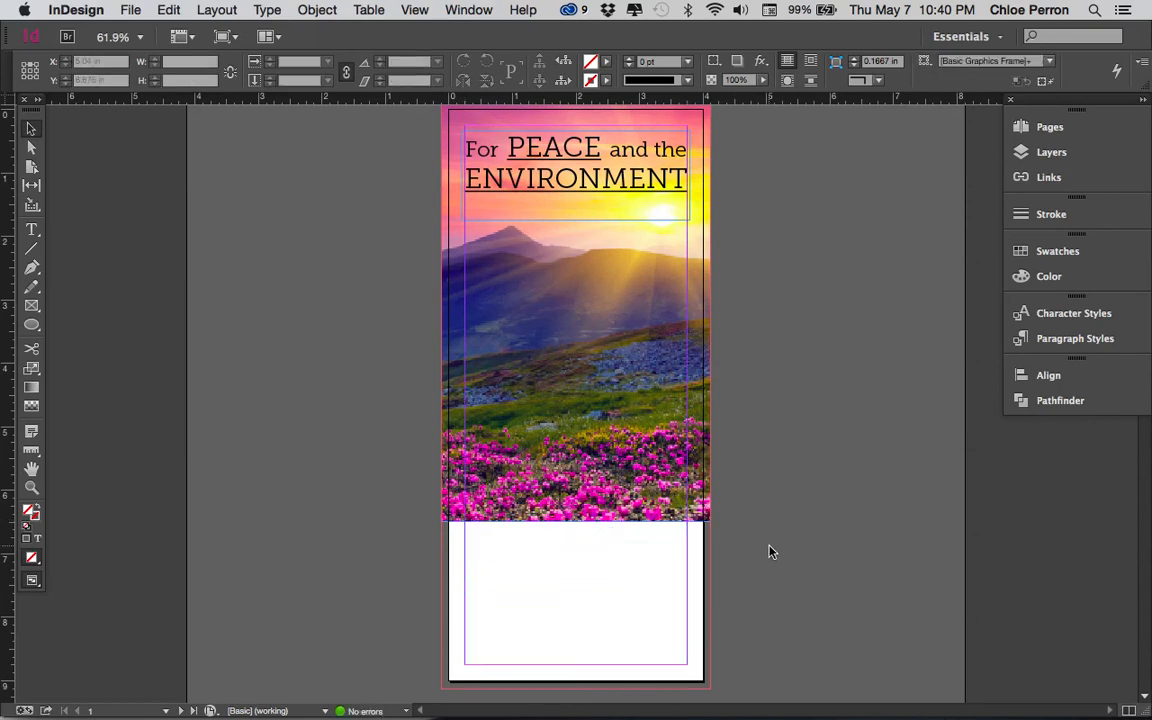
key("super+z")
key("super+z")
key("super+z")
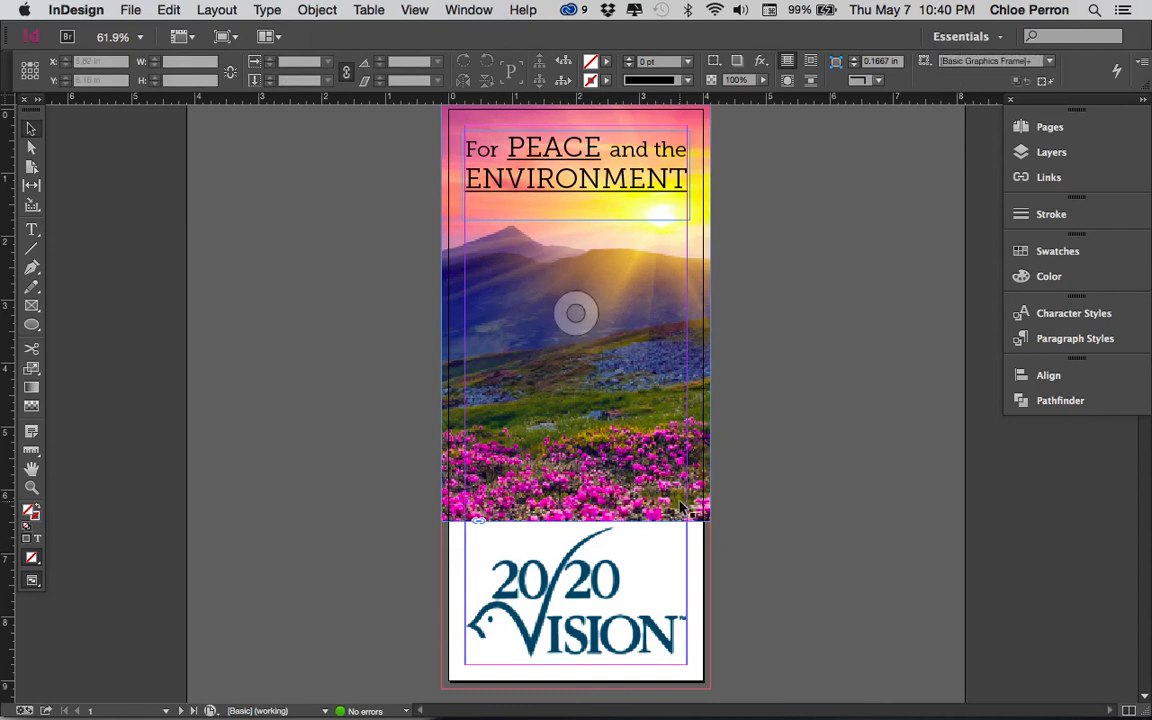
- Extend the landscape photo's frame to about 7.74 in high and move it down to the page's bottom bleed
left_click_drag(576, 520, 578, 592)
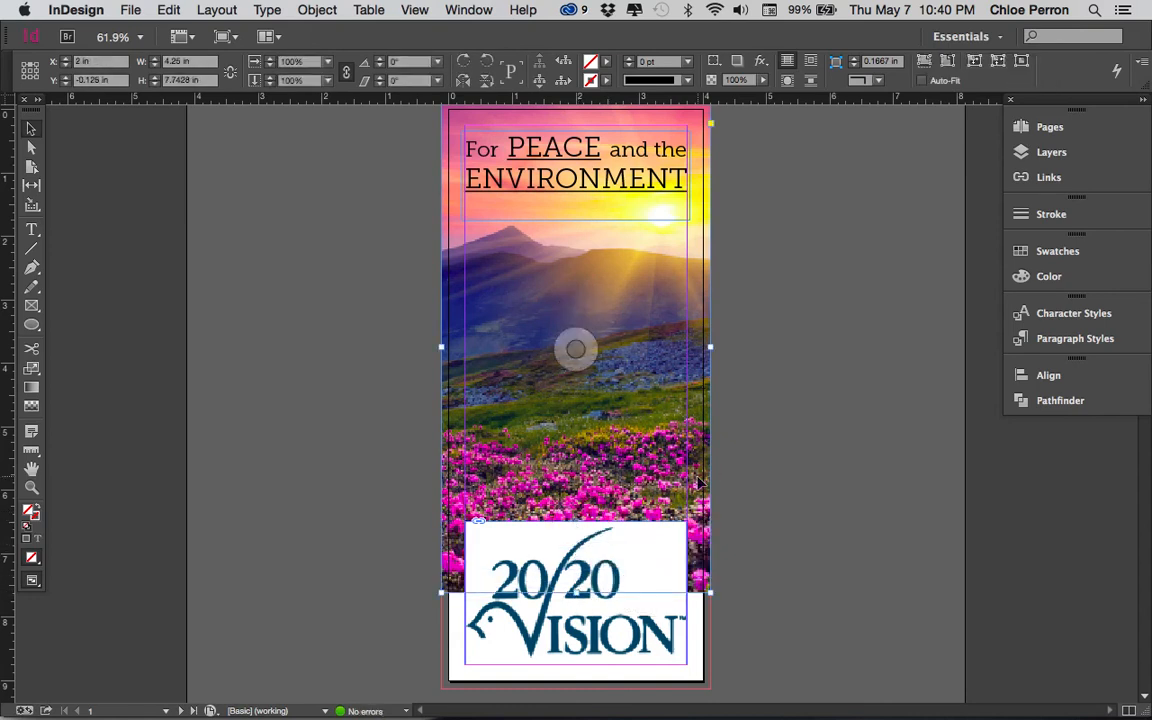
left_click_drag(698, 478, 700, 578)
left_click(812, 542)
- Move the tagline down onto the photo's sky and the logo up to the page's top margin at Y 0.25 in
scroll(675, 512, "up", 3)
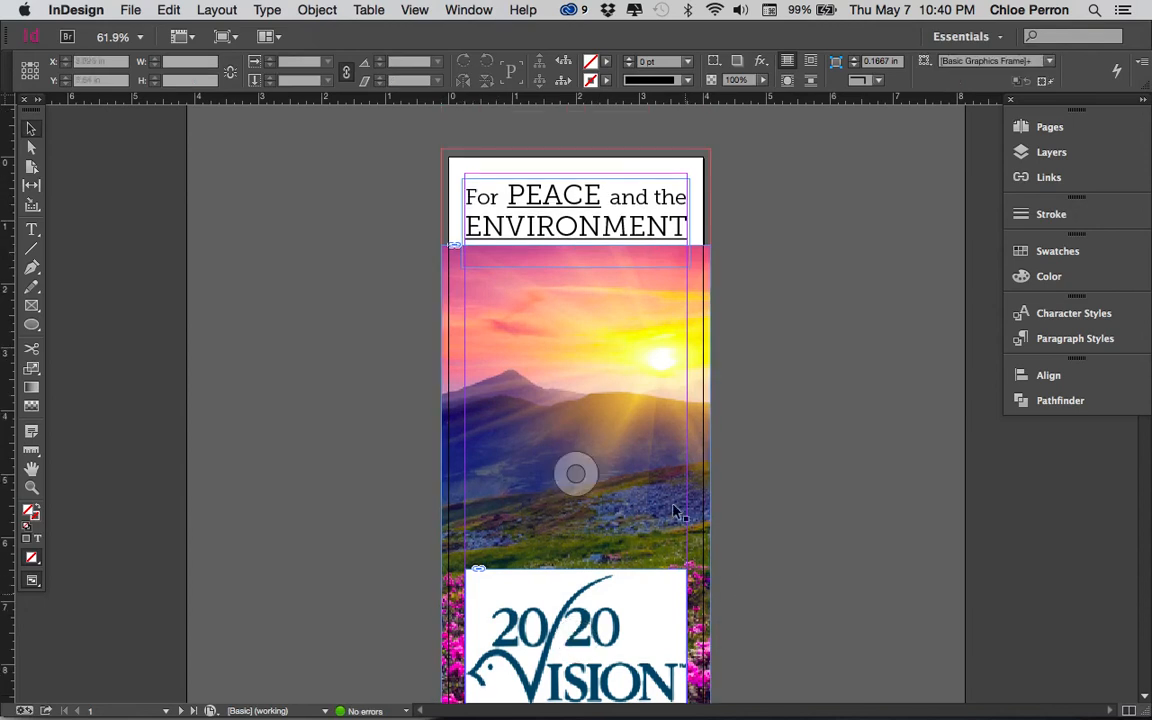
left_click_drag(617, 231, 617, 324)
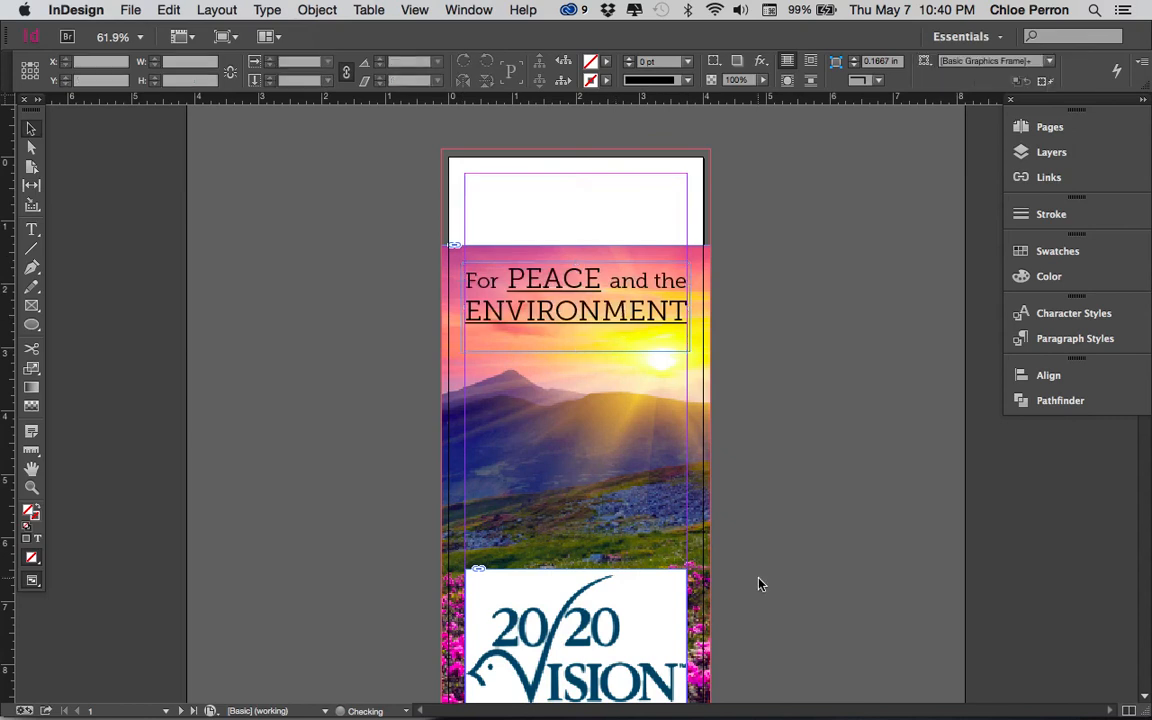
left_click(650, 622)
left_click_drag(624, 644, 612, 250)
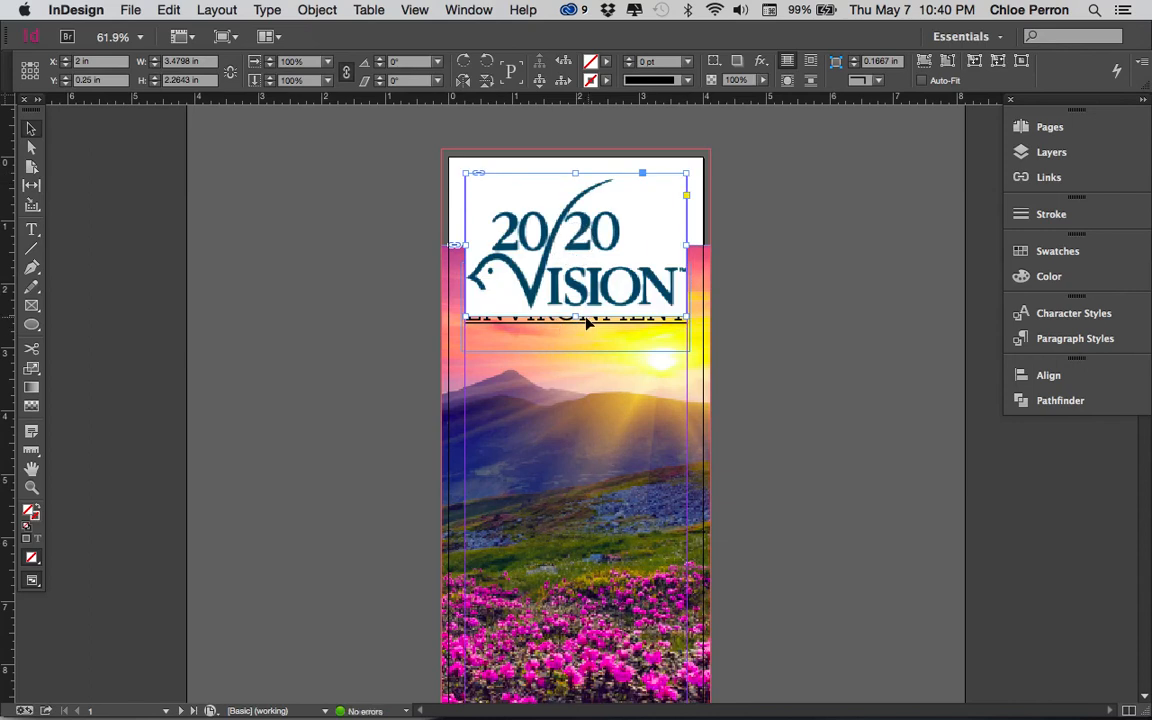
- Scale the logo proportionally down to about 2.26 × 1.47 in and move it up to about Y 0.19 in
left_click(508, 238)
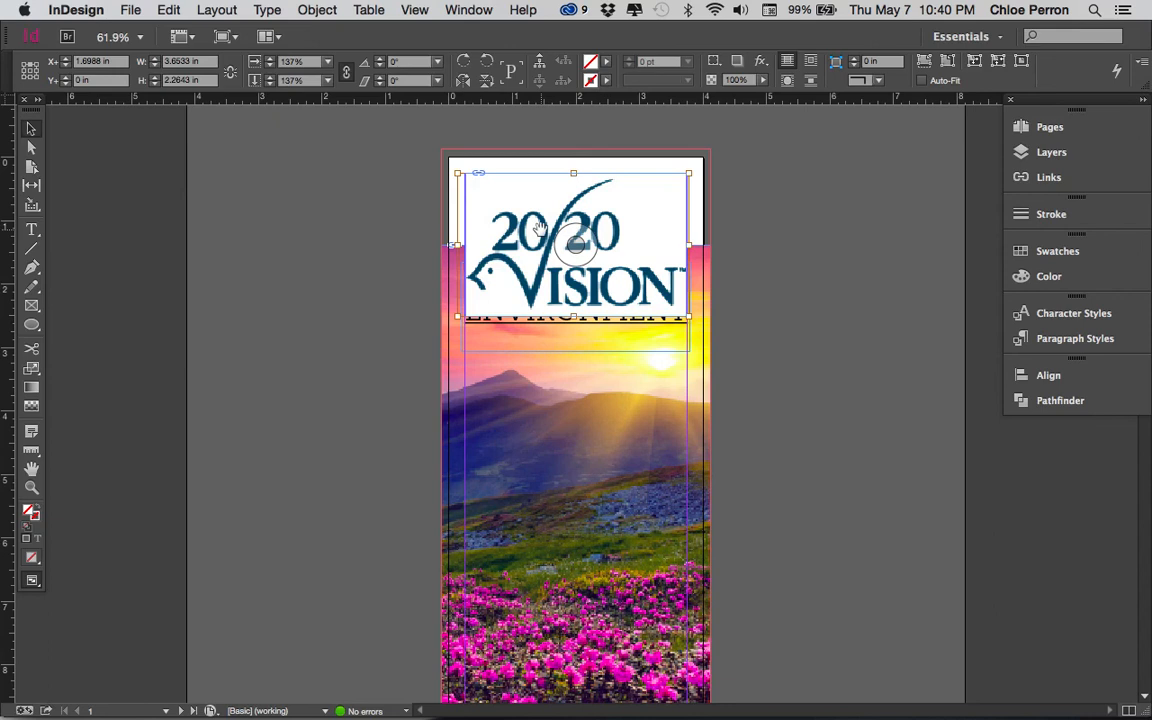
left_click(848, 272)
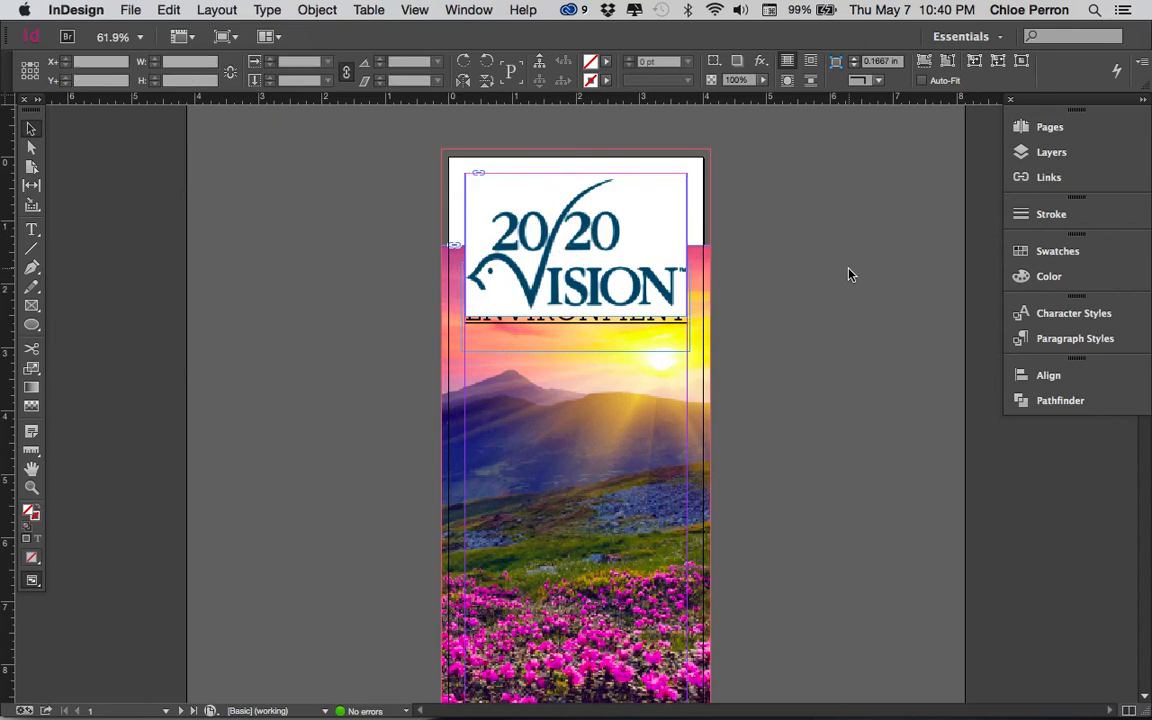
left_click(620, 238)
left_click_drag(576, 318, 580, 289)
key("super+z")
left_click(576, 318)
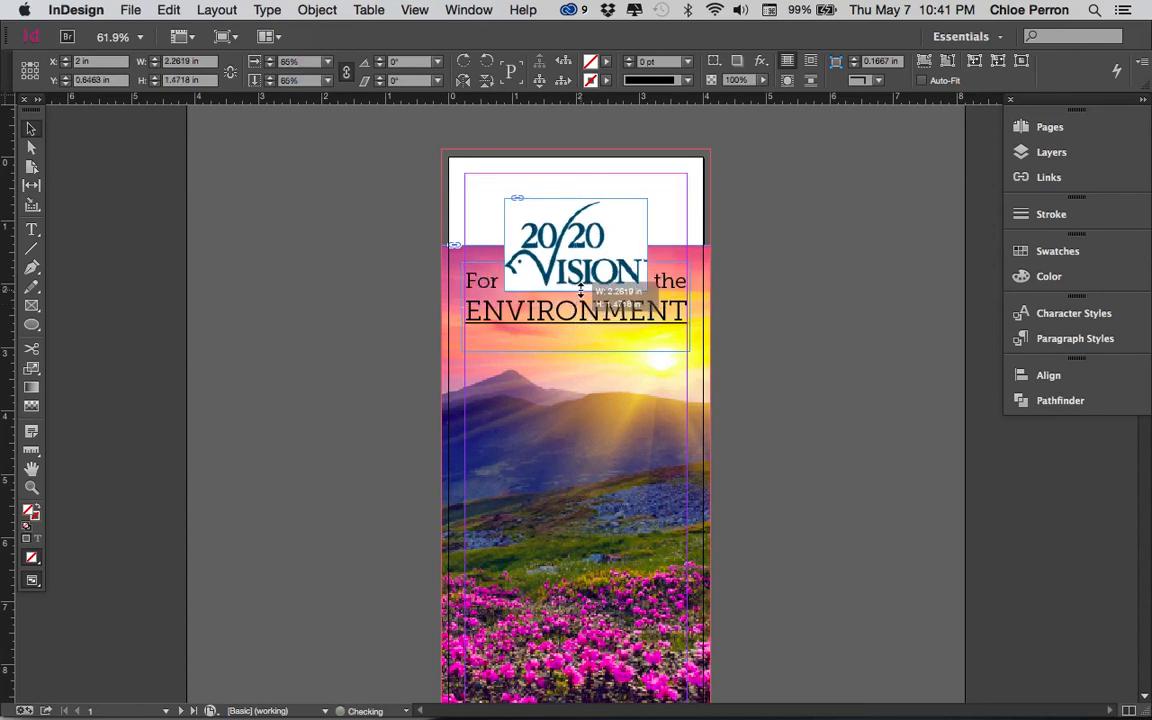
left_click_drag(602, 247, 603, 224)
left_click(730, 253)
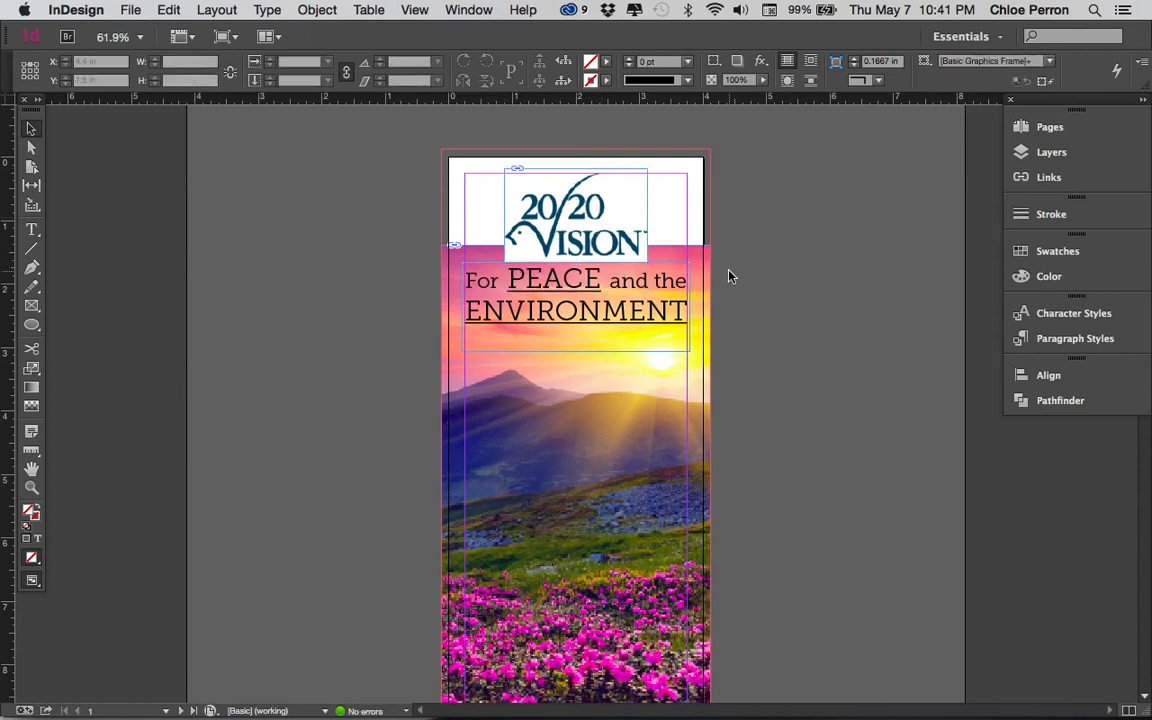
- Preview the page without guides and move the landscape photo's frame down to Y 1.66 in, clear of the logo
key("w")
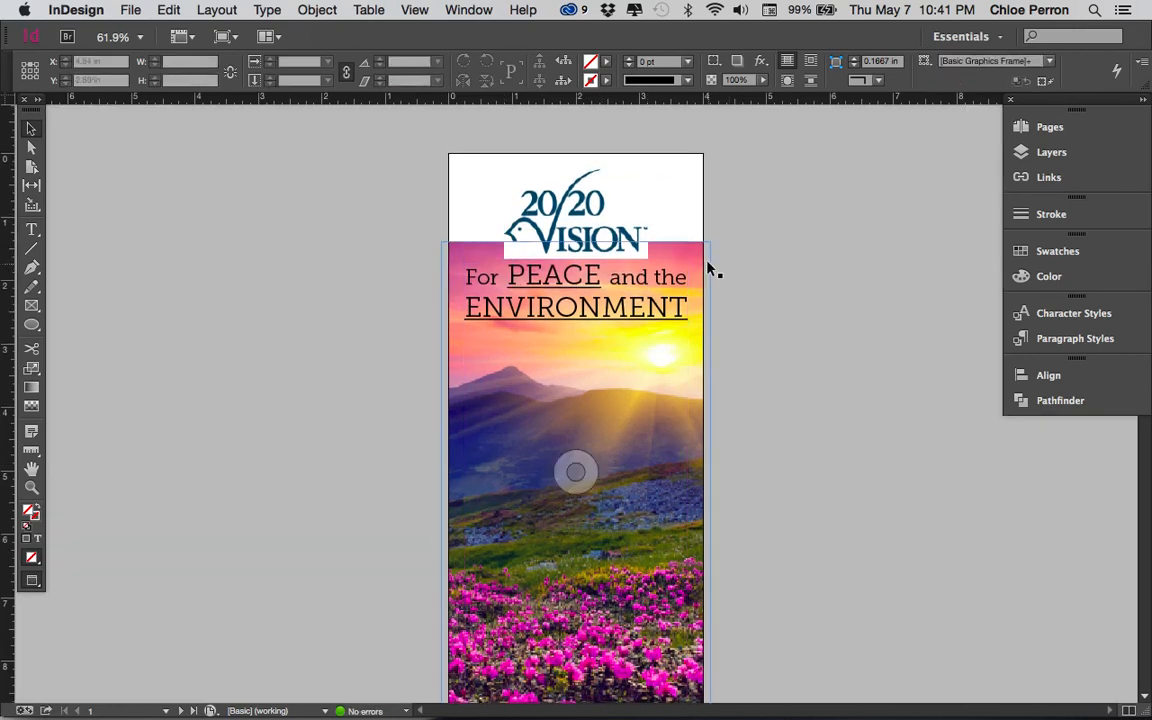
scroll(707, 268, "down", 3)
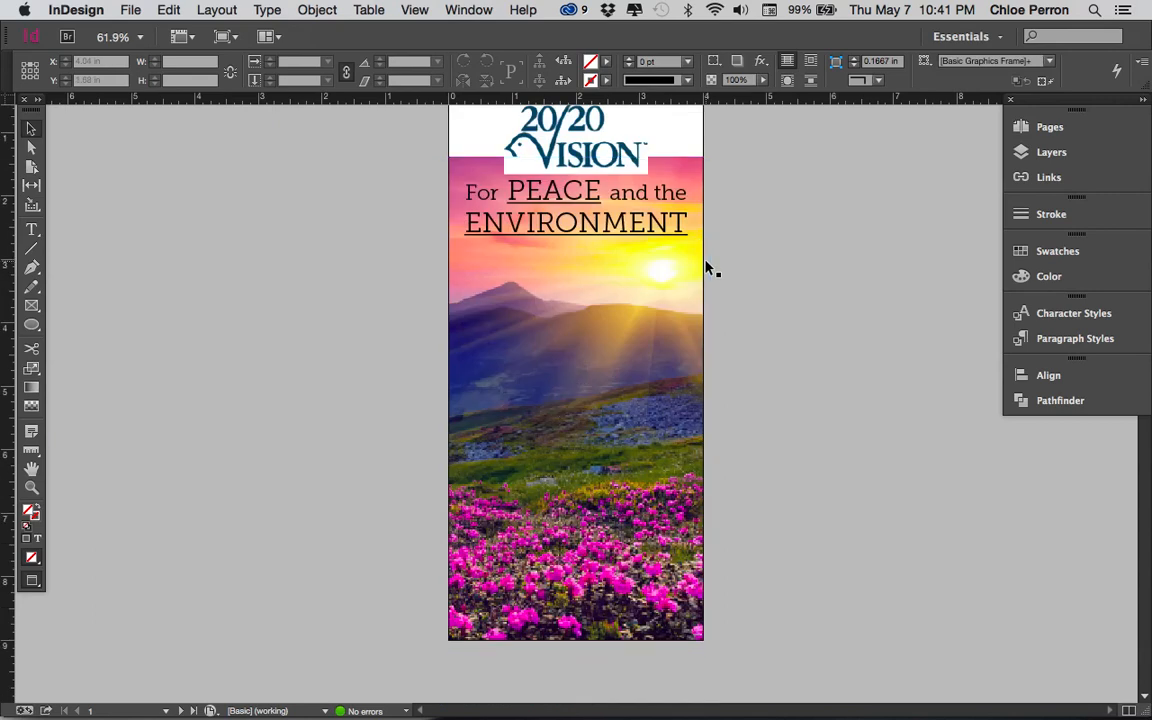
scroll(670, 470, "up", 1)
left_click(661, 472)
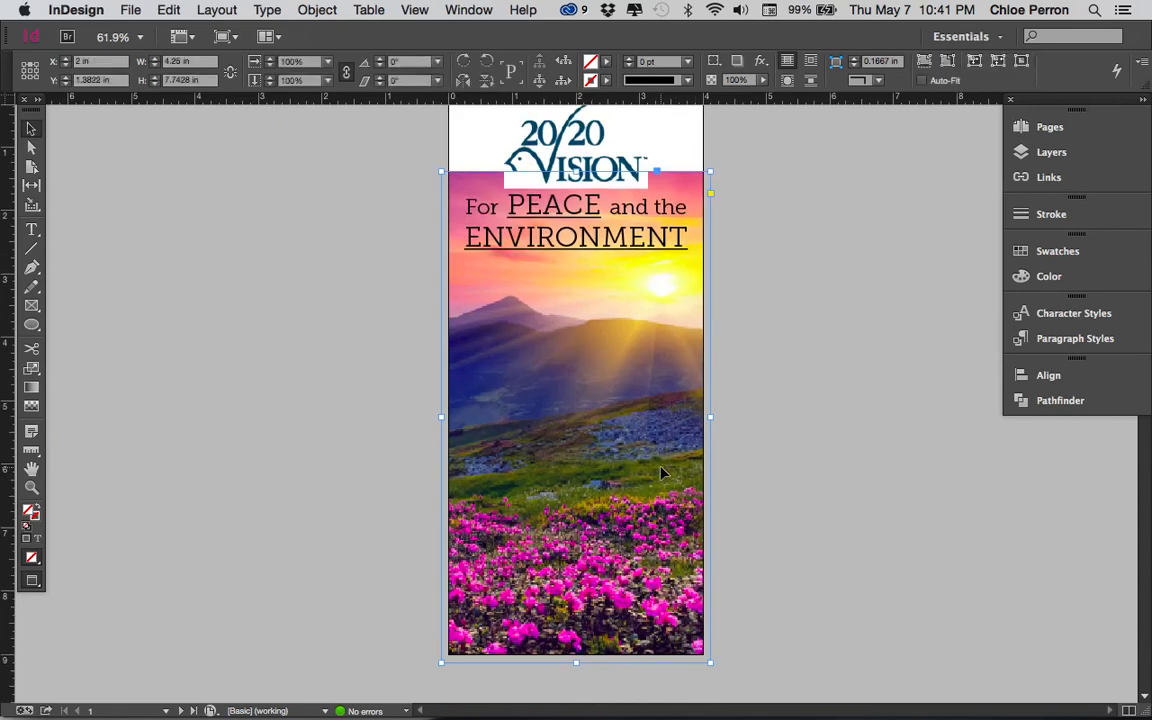
left_click(661, 472)
left_click_drag(661, 472, 661, 491)
- Scale the landscape image inside its frame to about 74% and shift it left so the sun sits farther inside the page
key("a")
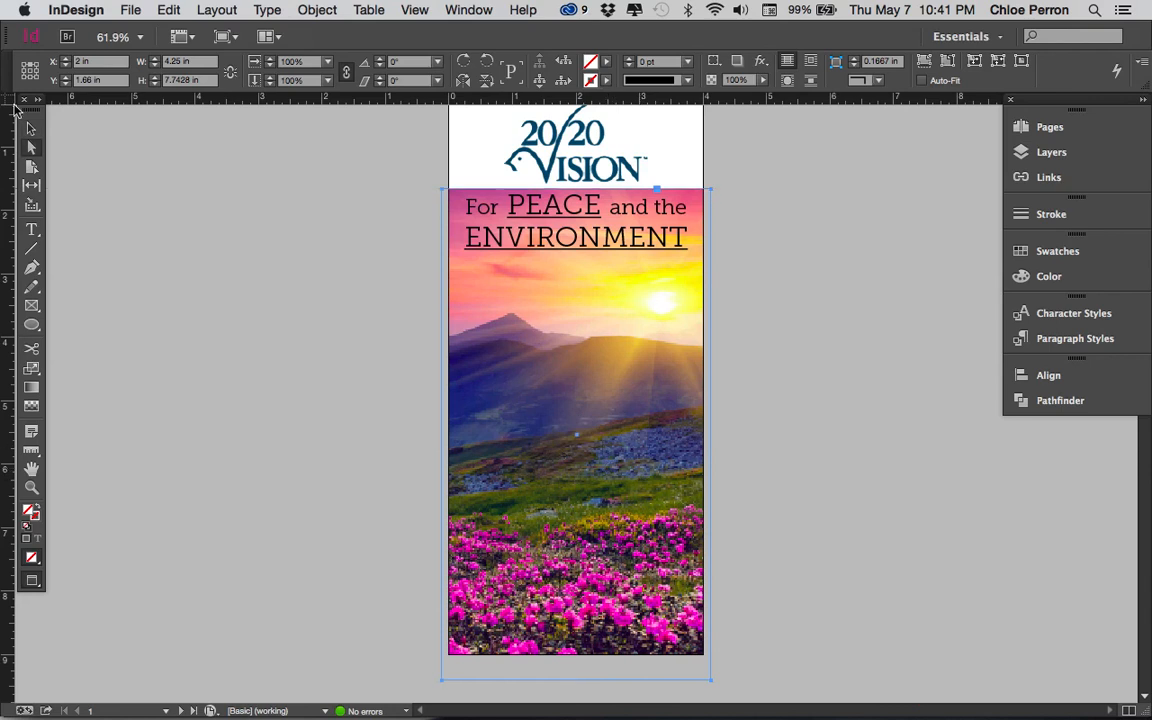
left_click(600, 480)
left_click(600, 480)
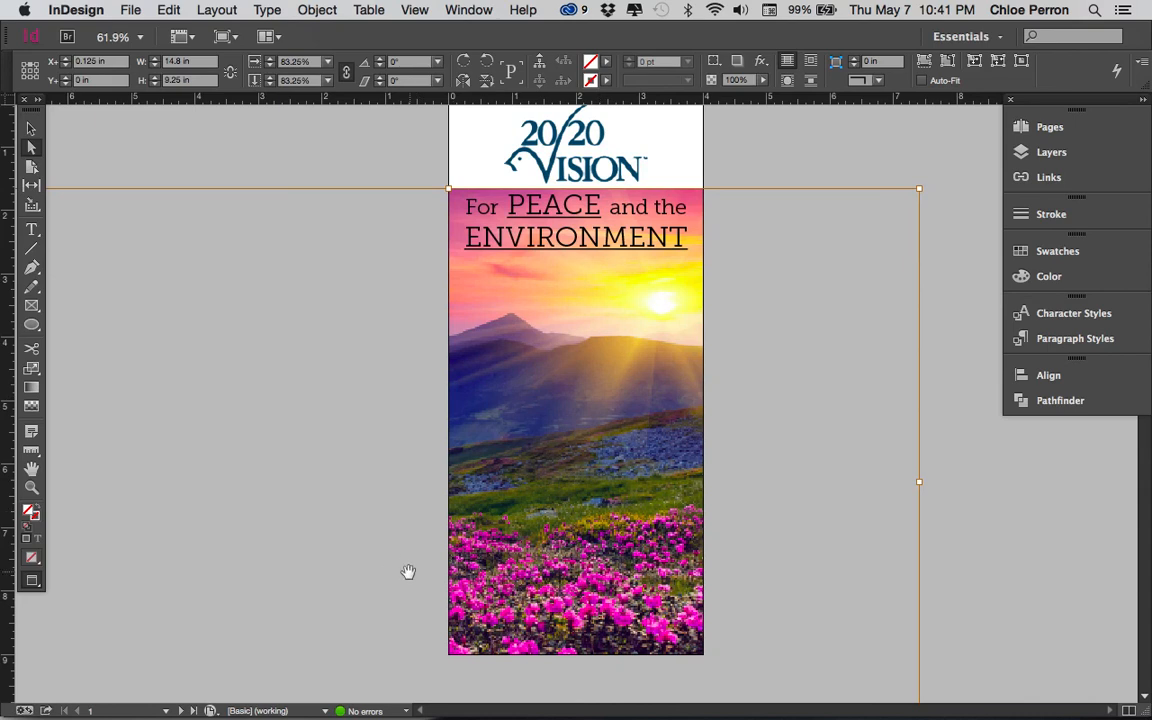
key("z")
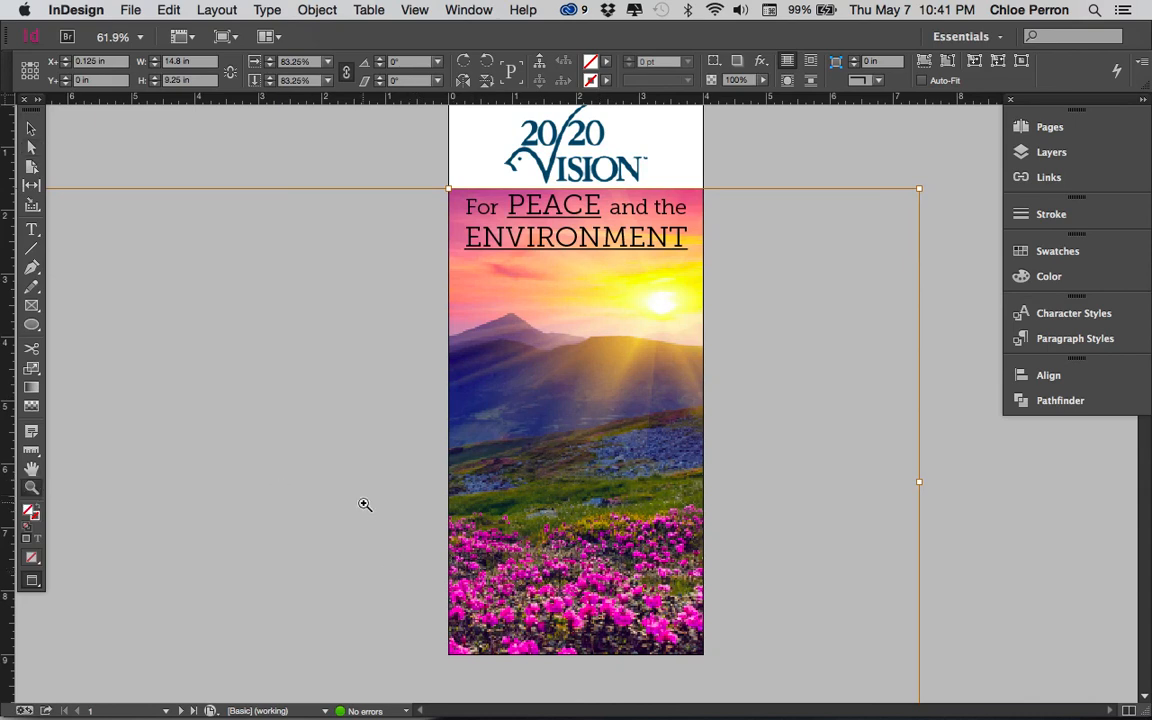
left_click(436, 510, "alt")
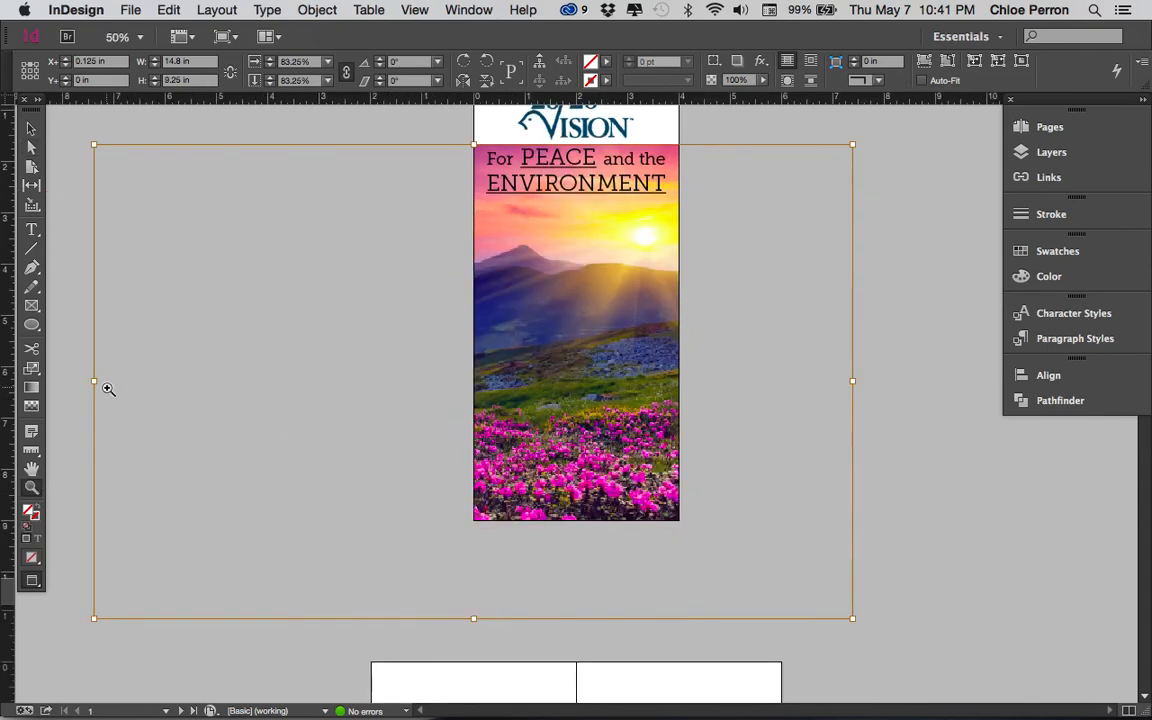
left_click(31, 147)
left_click_drag(95, 619, 291, 567)
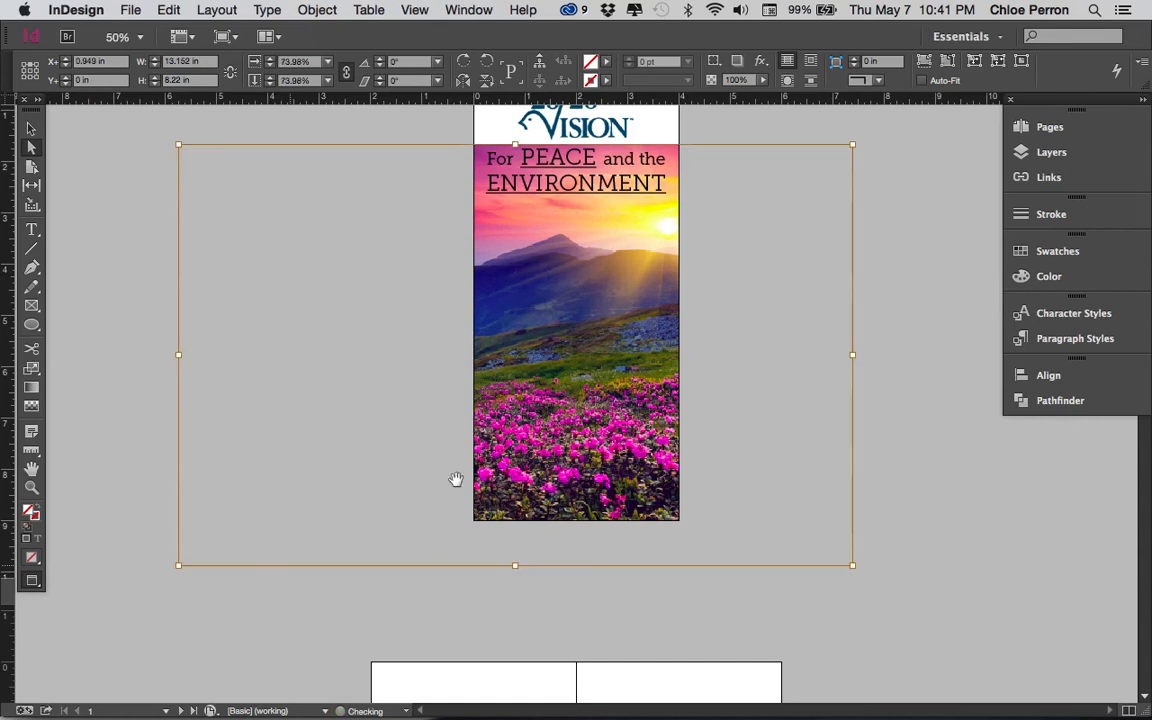
left_click_drag(526, 473, 513, 473)
left_click(882, 411)
scroll(700, 363, "up", 2)
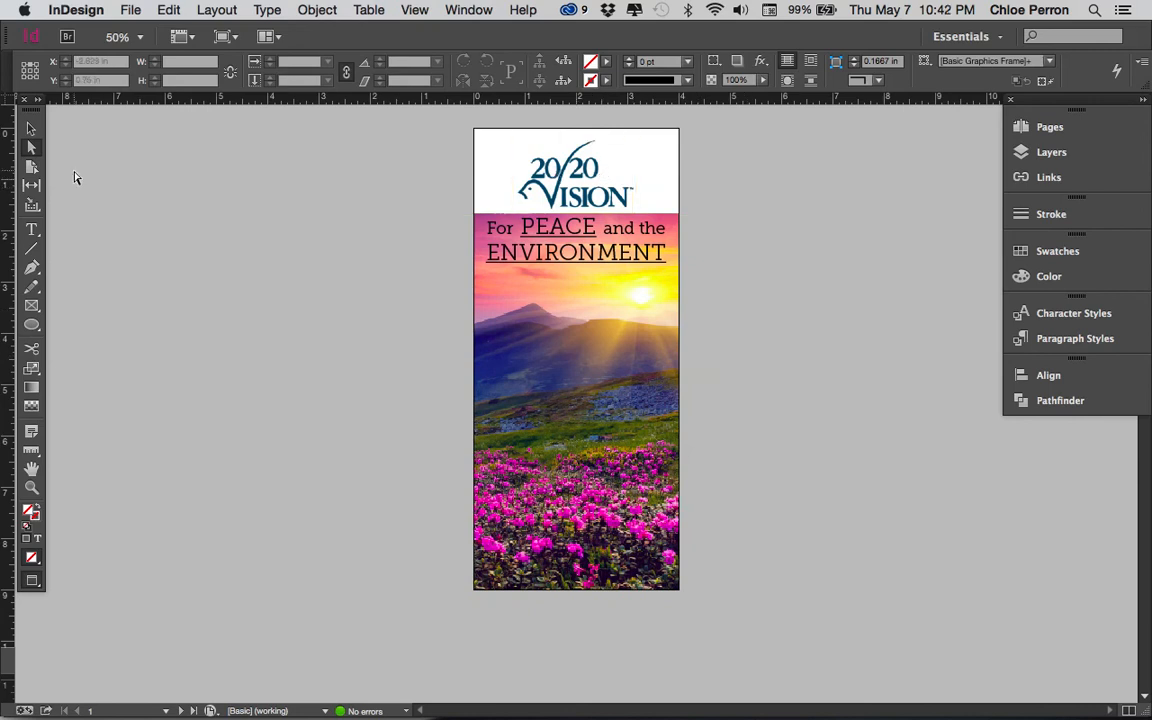
- Nudge the logo up to about Y 0.11 in and scale it down slightly within the white band
left_click(33, 128)
left_click(590, 200)
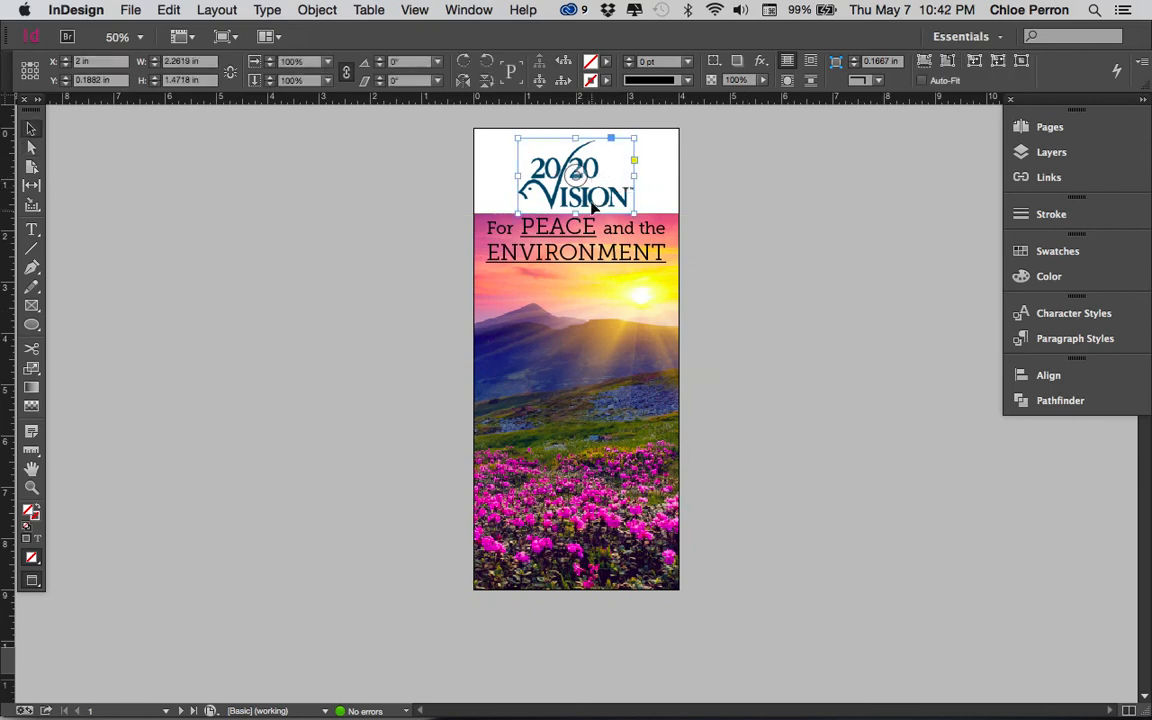
key("Up")
key("Up")
key("Up")
key("Up")
key("Up")
key("Up")
key("Up")
key("Up")
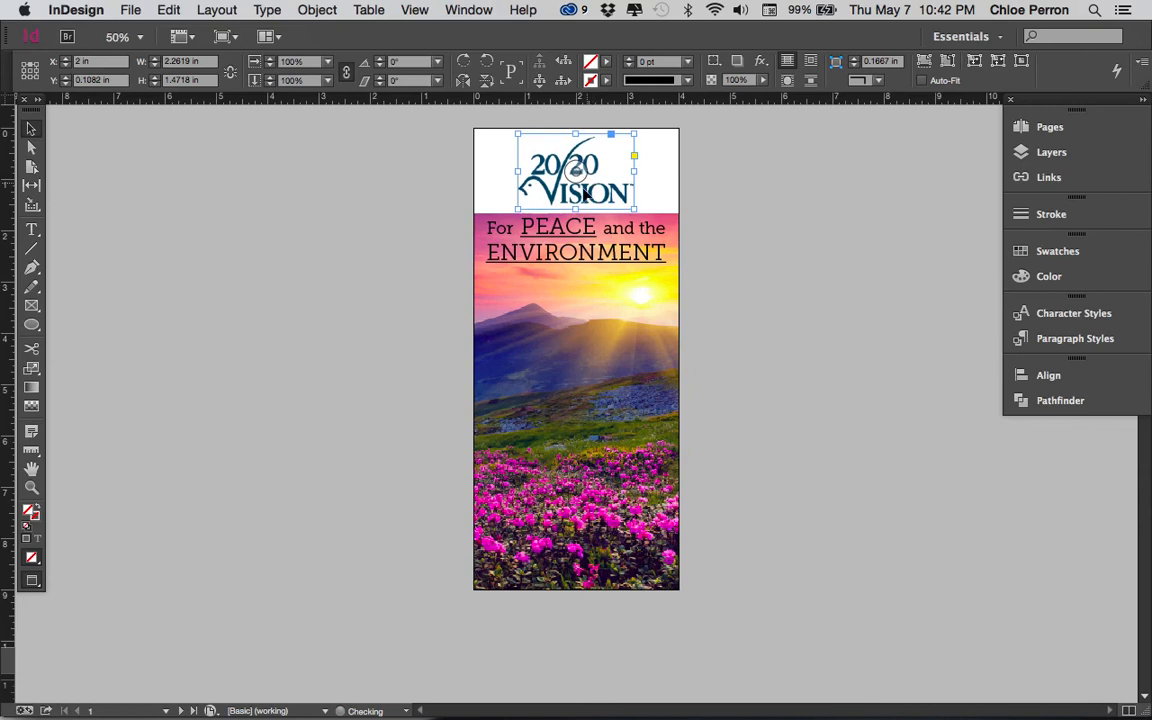
left_click(576, 208)
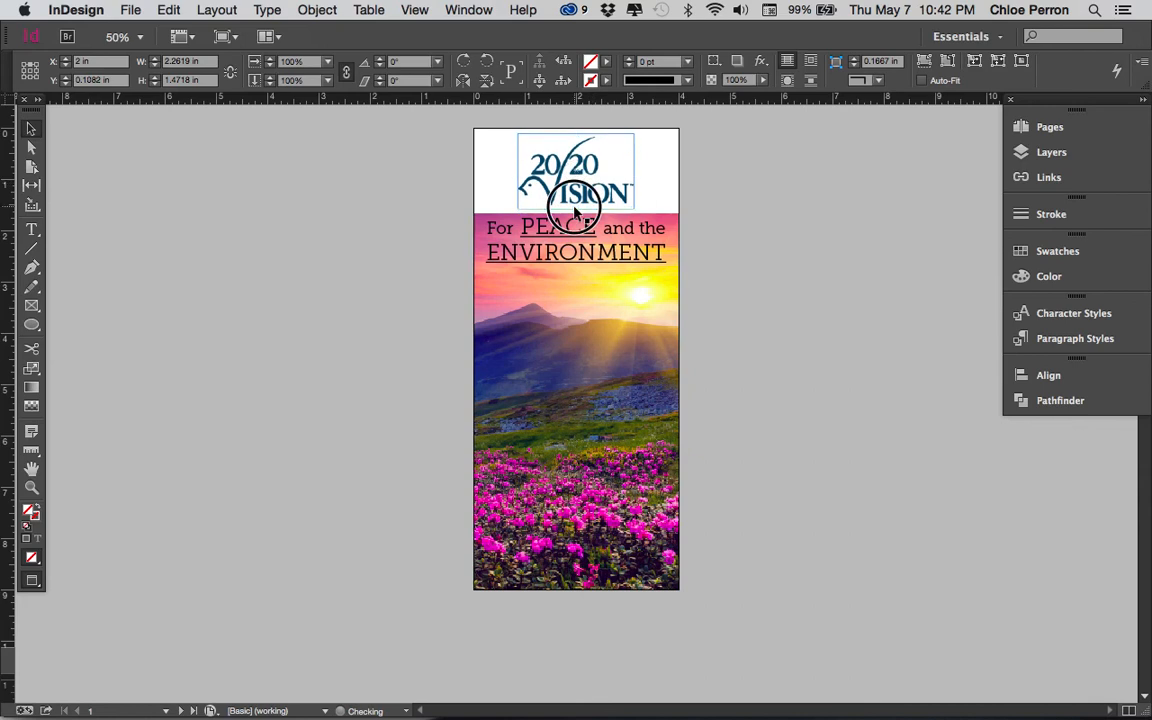
left_click_drag(575, 207, 574, 204)
left_click(688, 247)
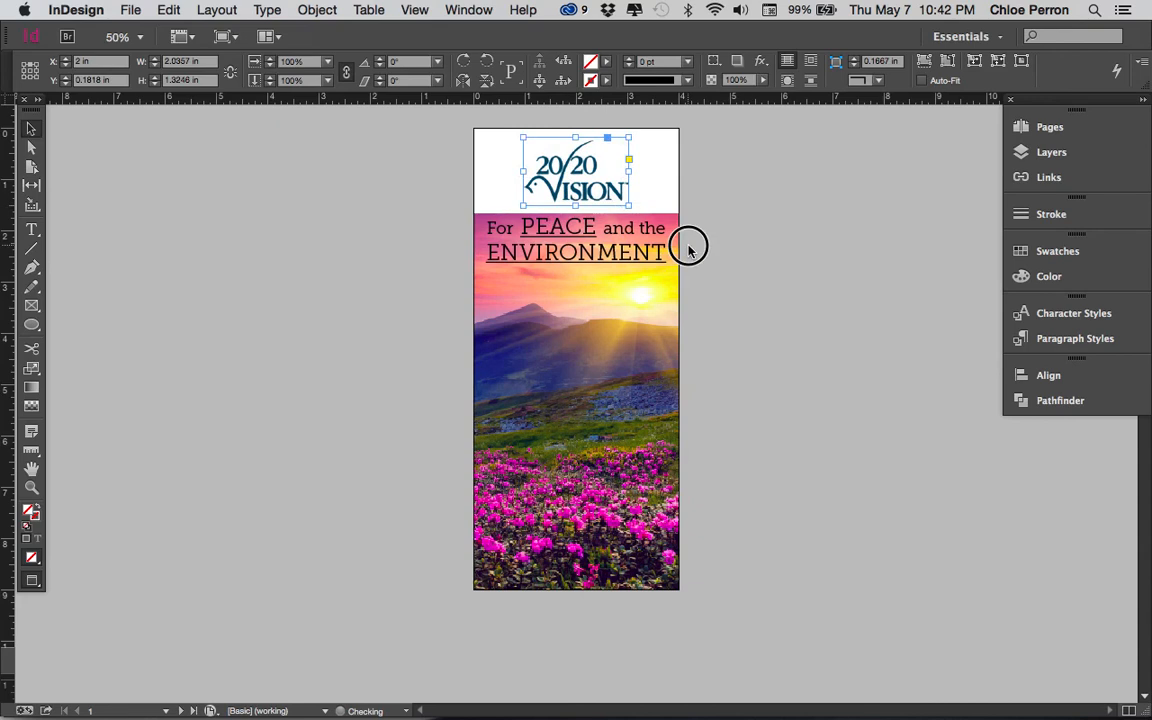
- Move the tagline down on the sky to Y 2.01 in and nudge the logo slightly up
left_click(626, 259)
key("Down")
key("Down")
key("Down")
key("Down")
key("Down")
key("Down")
key("Down")
key("Down")
key("Down")
key("Down")
key("Down")
key("Down")
key("Down")
key("Down")
key("Down")
key("Down")
key("Down")
key("Down")
key("Down")
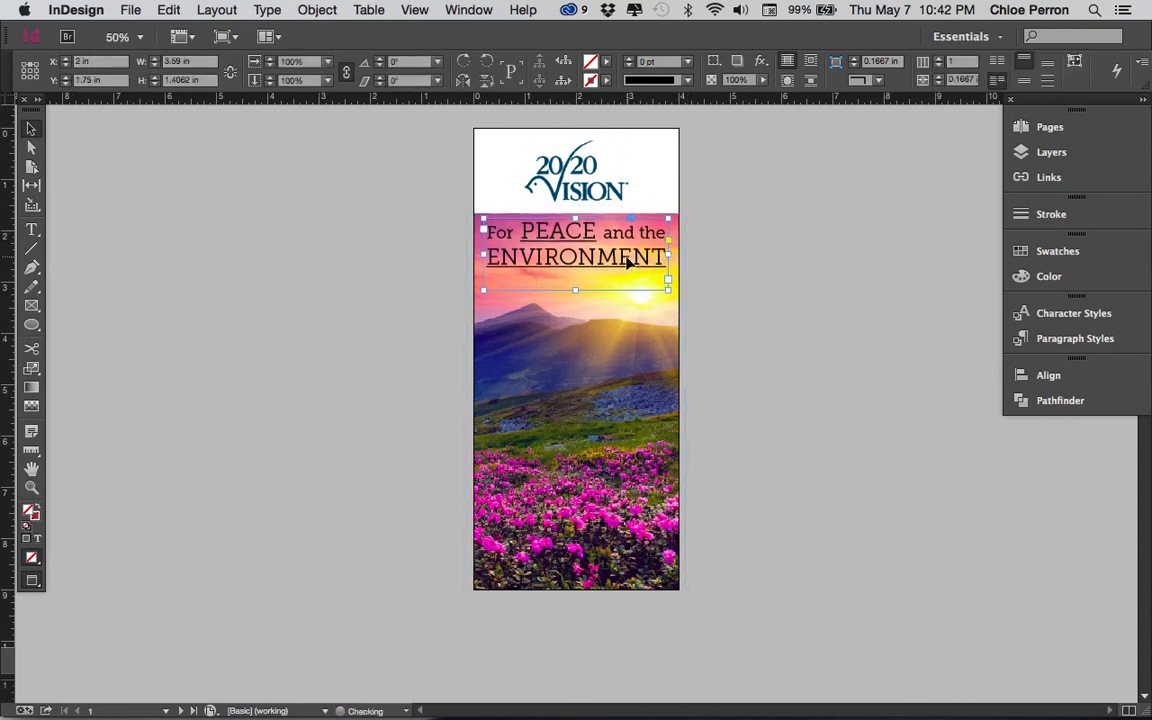
key("Down")
key("Down")
key("Down")
key("Down")
key("Down")
key("Down")
key("Down")
key("Down")
key("Down")
key("Down")
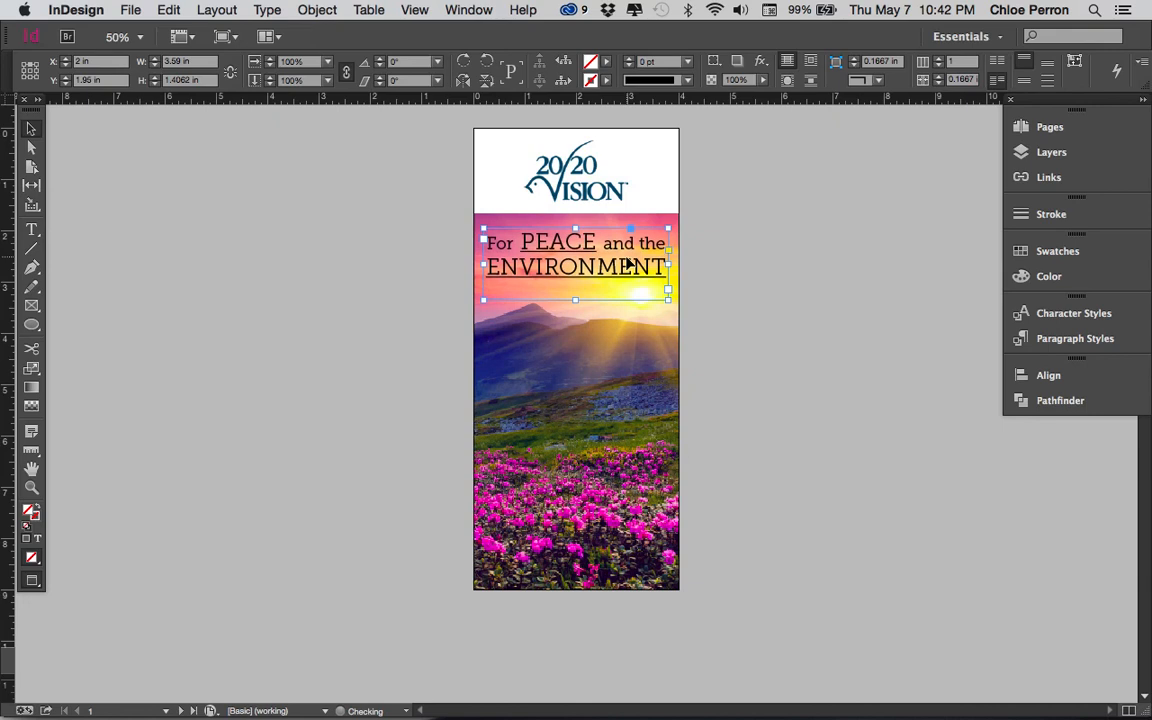
key("Up")
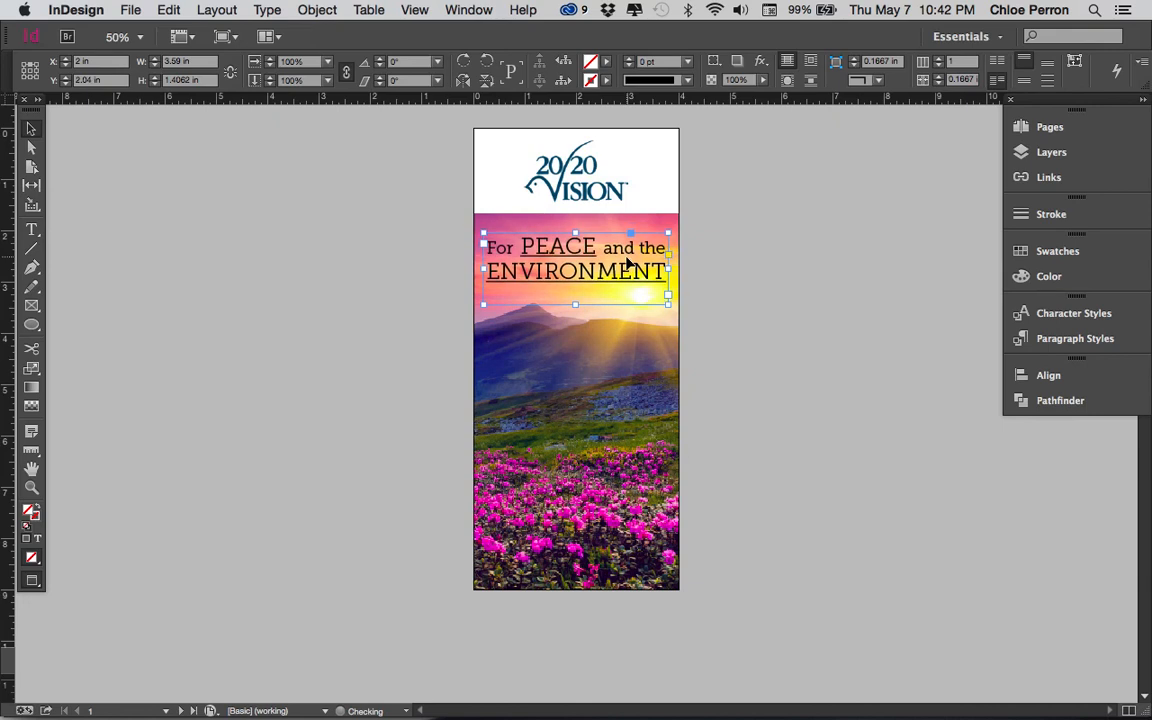
left_click(690, 210)
left_click(610, 200)
left_click(612, 290)
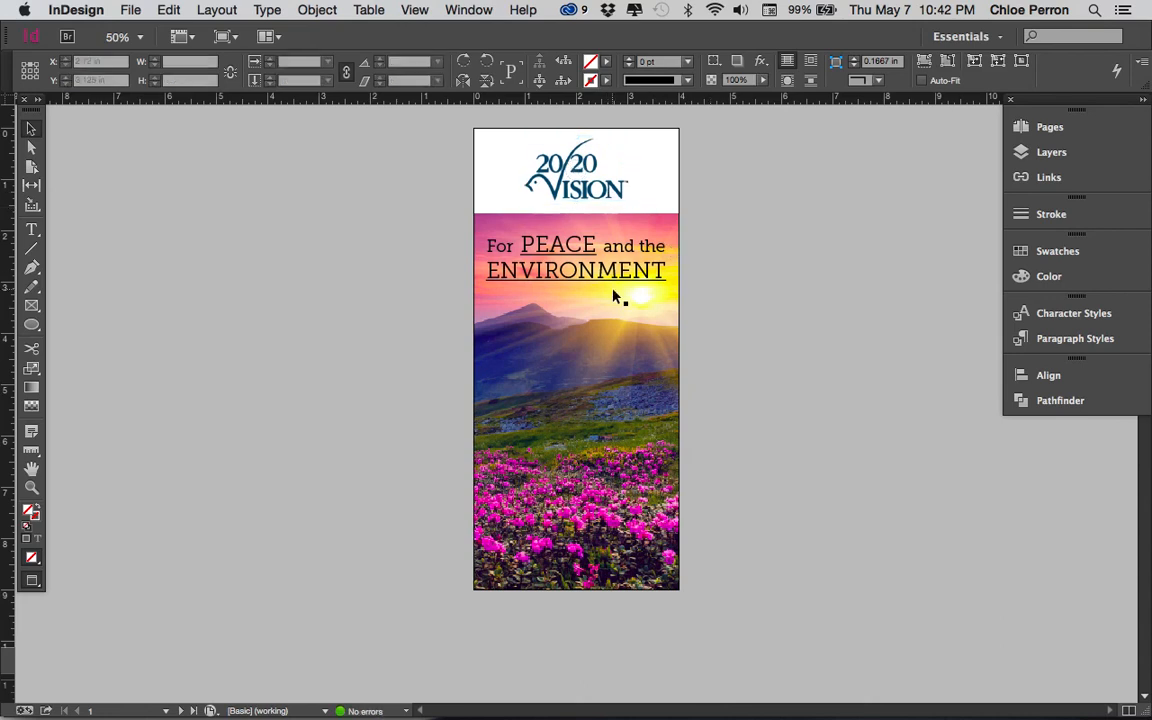
- Turn off the underline in the Tagline Highlight character style used for PEACE and ENVIRONMENT
double_click(582, 272)
double_click(582, 272)
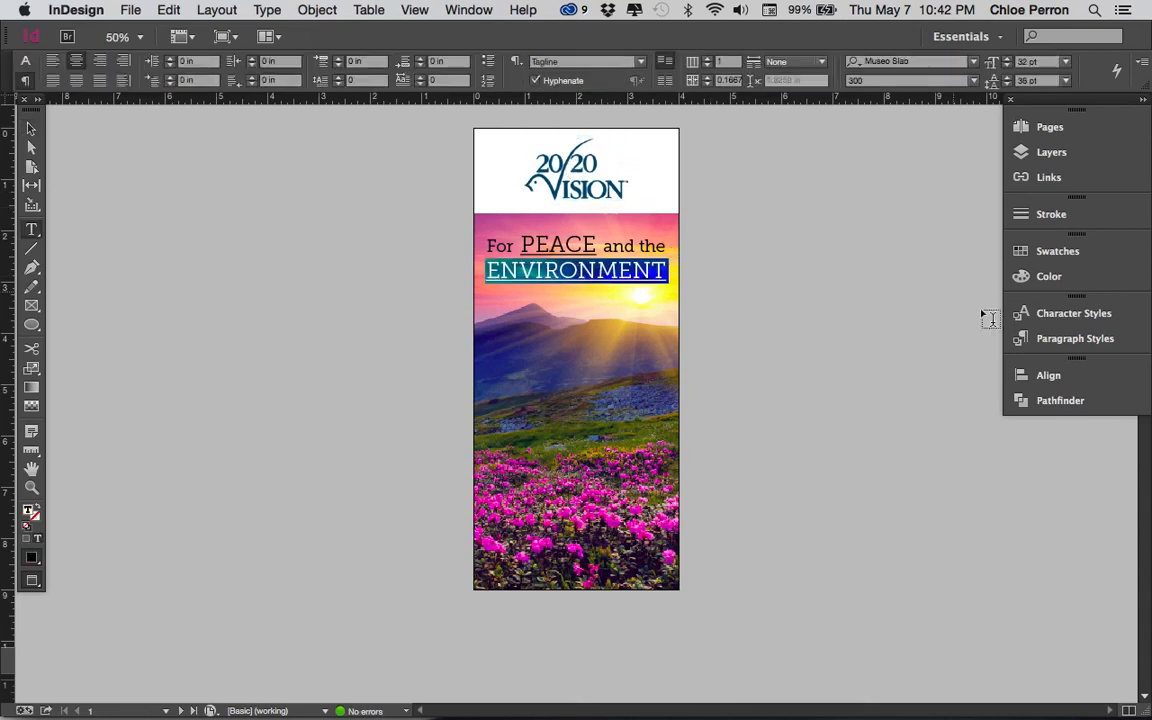
left_click(1040, 342)
left_click(834, 300)
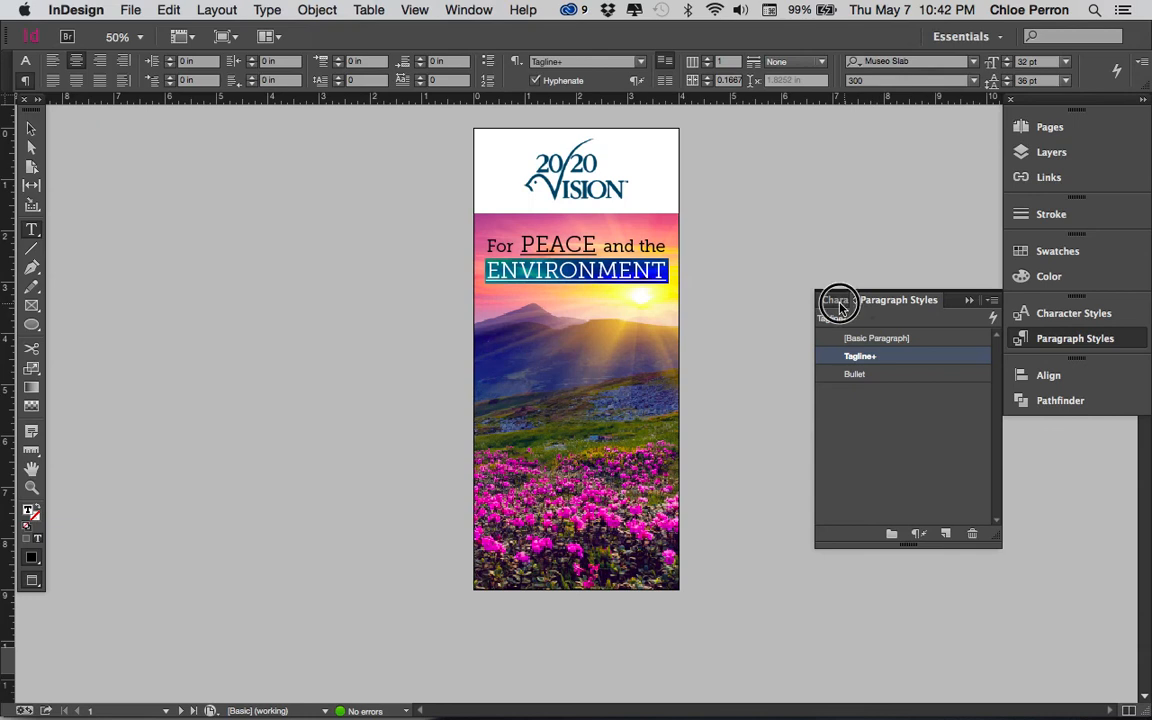
left_click(580, 243)
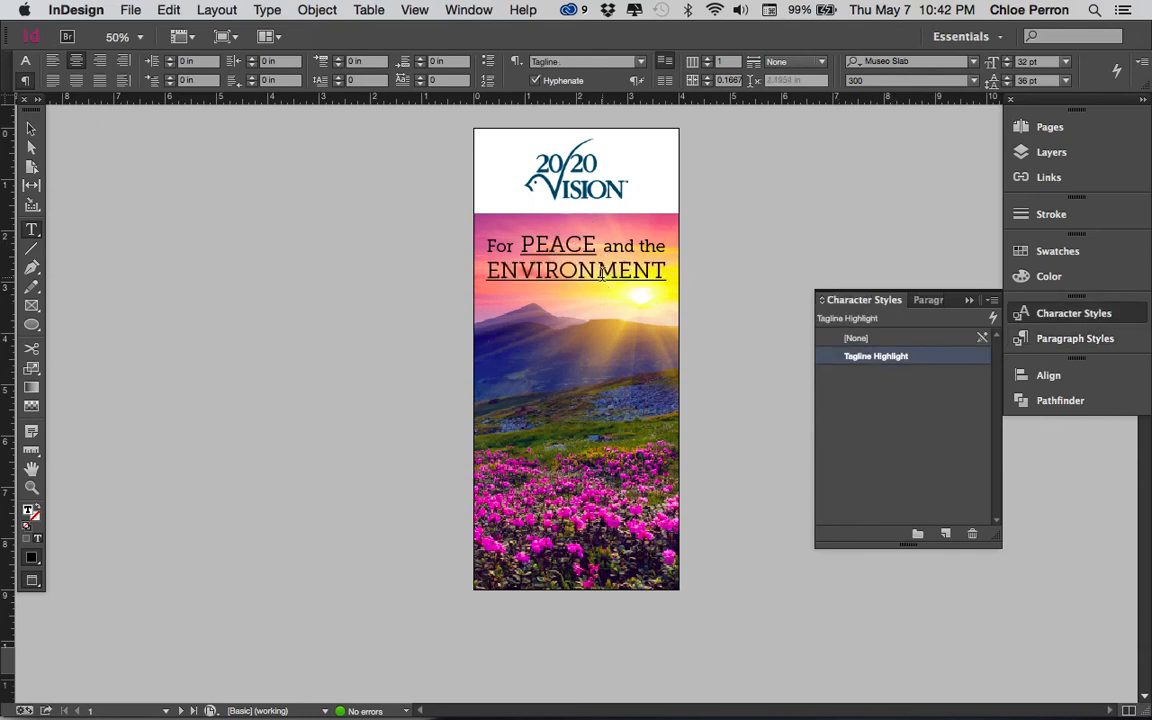
double_click(902, 358)
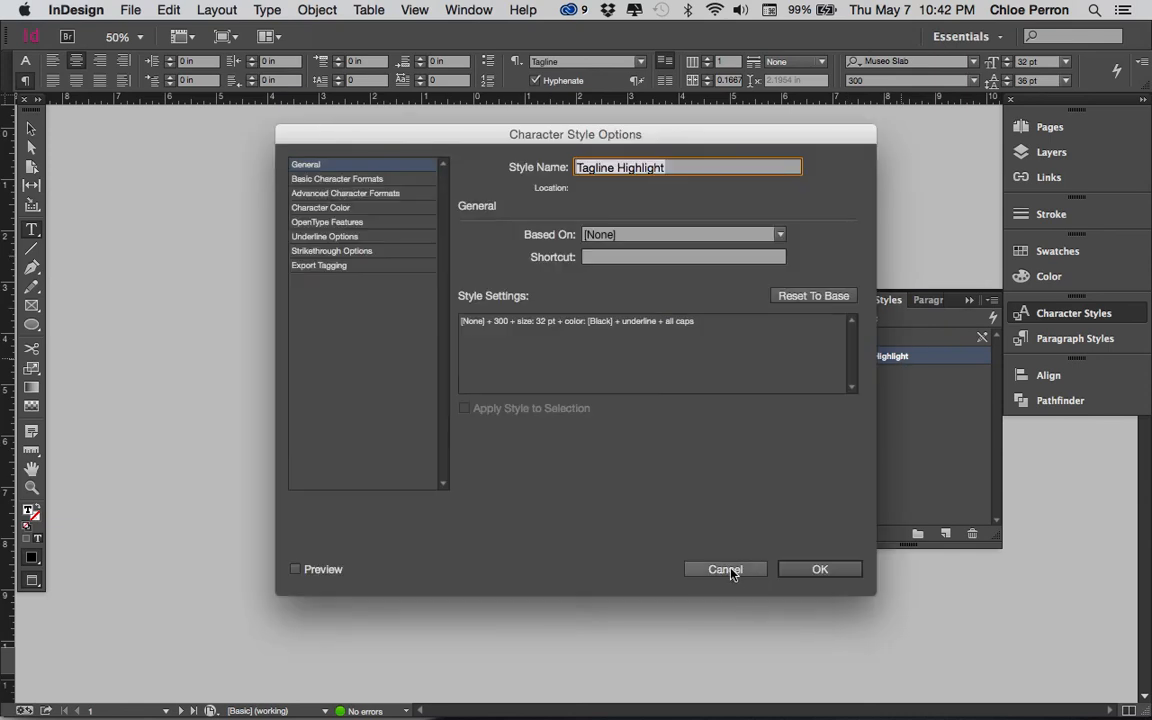
left_click(401, 182)
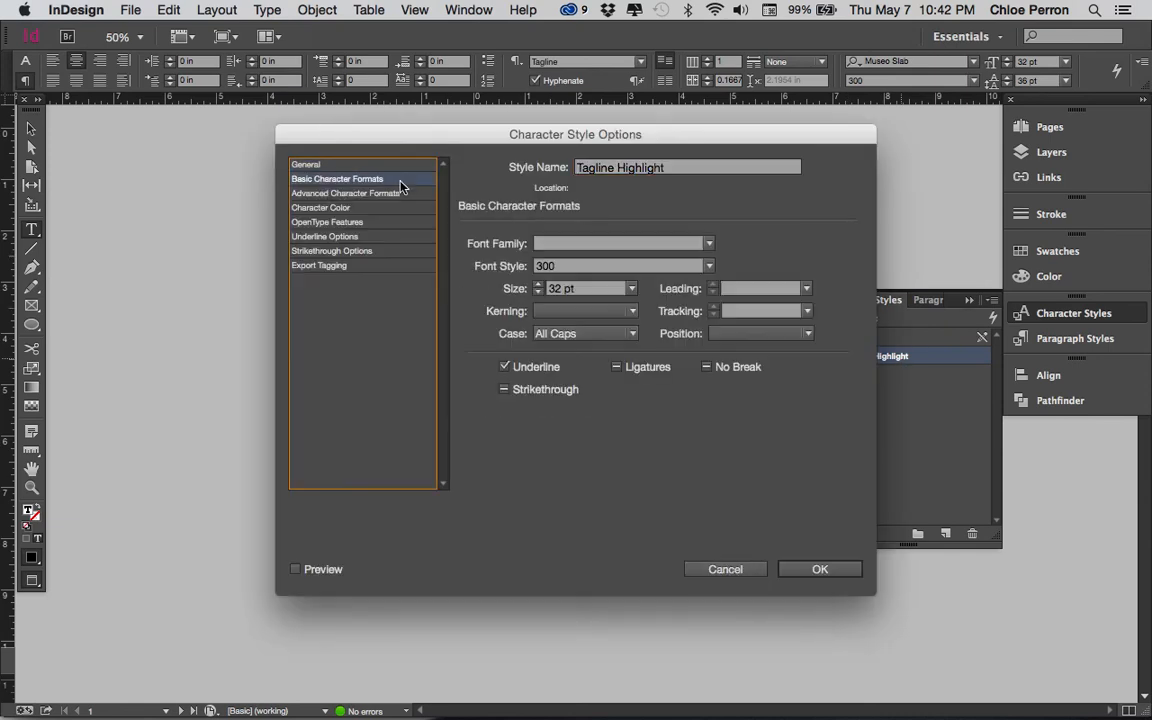
left_click(384, 238)
left_click(476, 255)
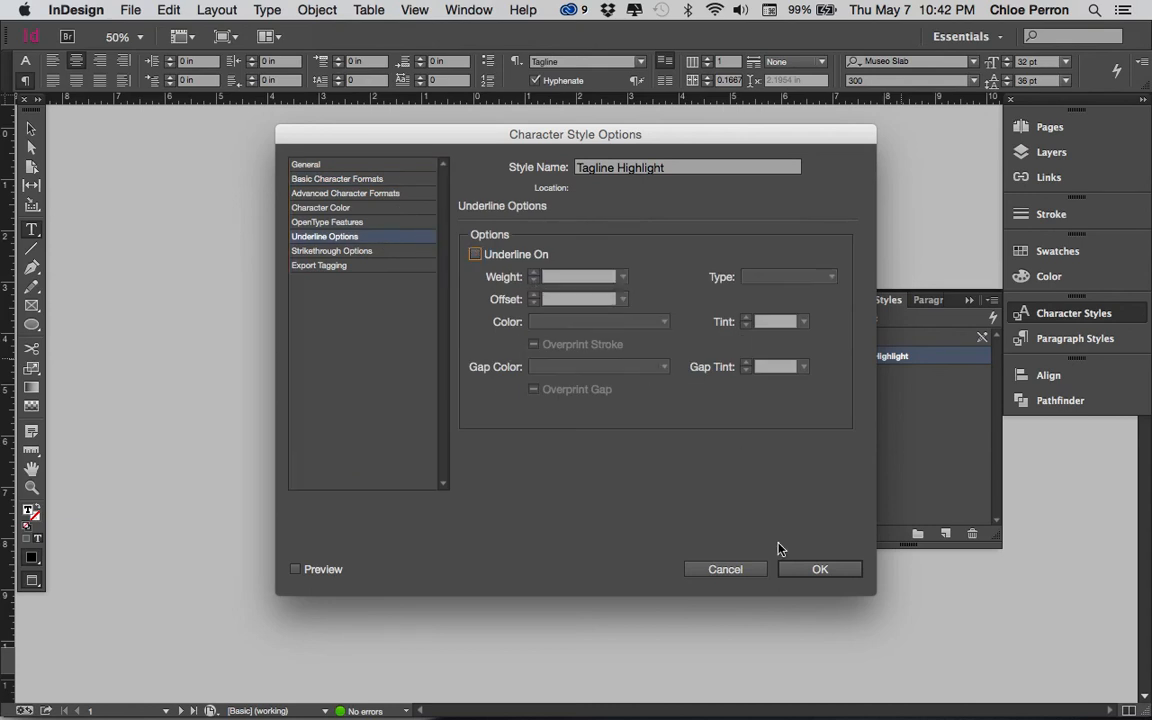
left_click(805, 571)
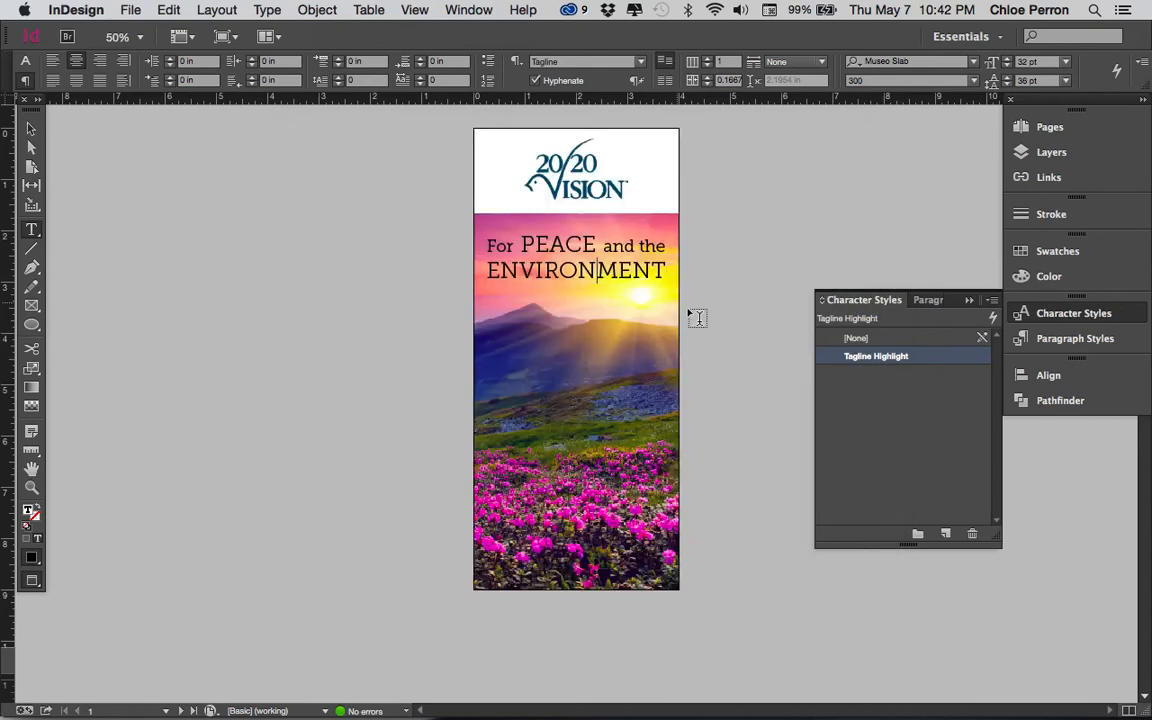
- Color the whole tagline text with the [Paper] swatch and deselect it
left_click_drag(489, 241, 681, 274)
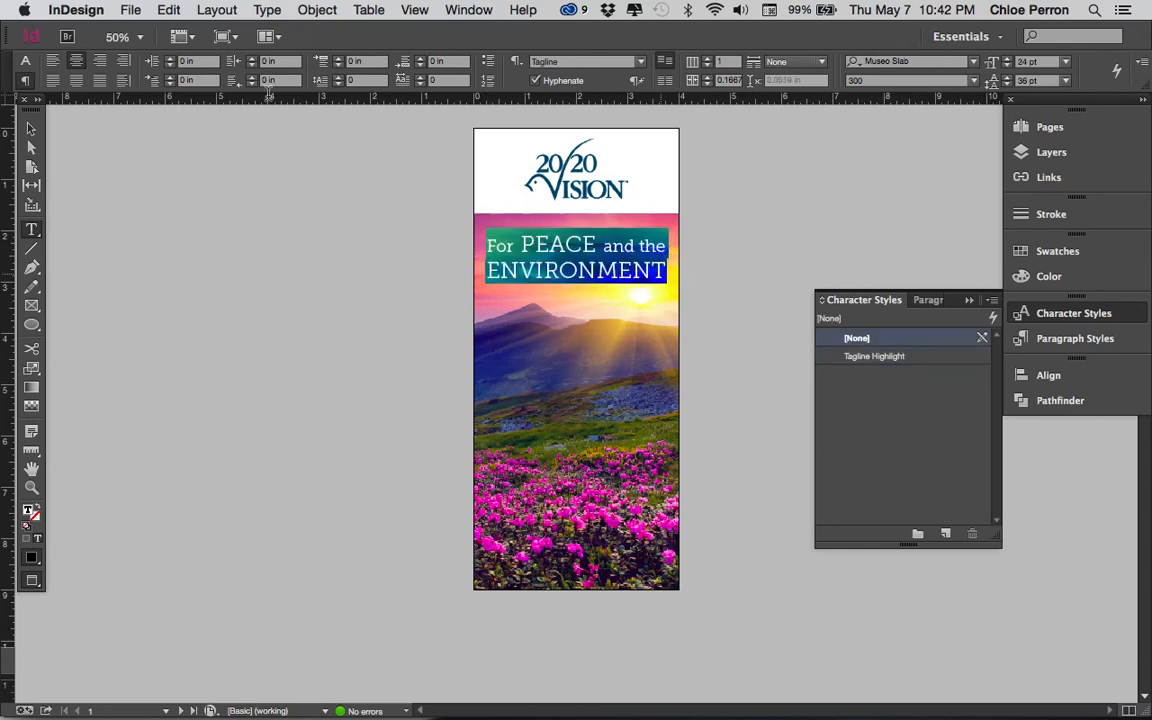
left_click(1023, 251)
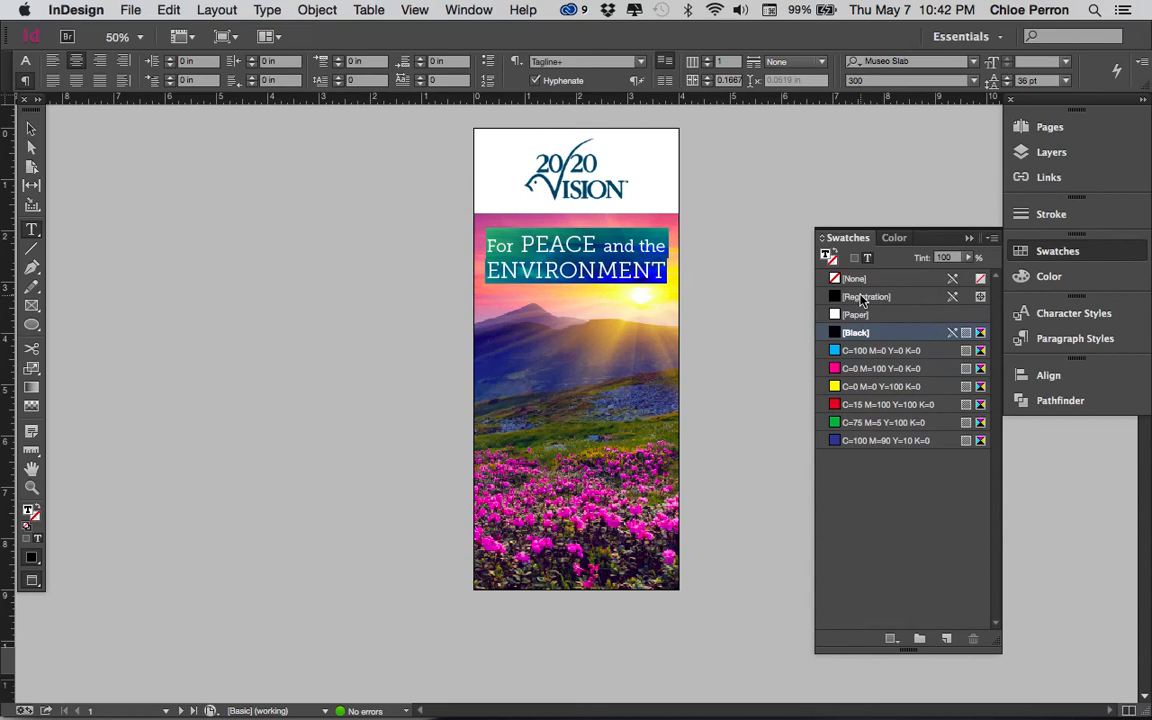
left_click(852, 314)
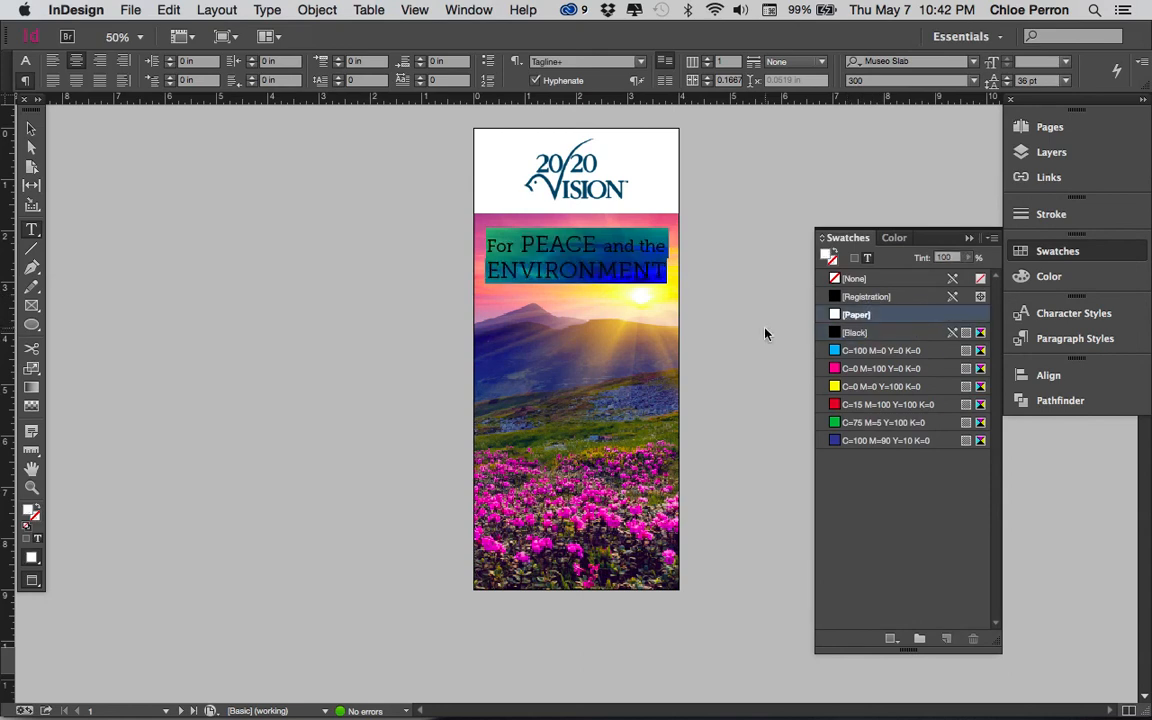
left_click(31, 128)
left_click(278, 278)
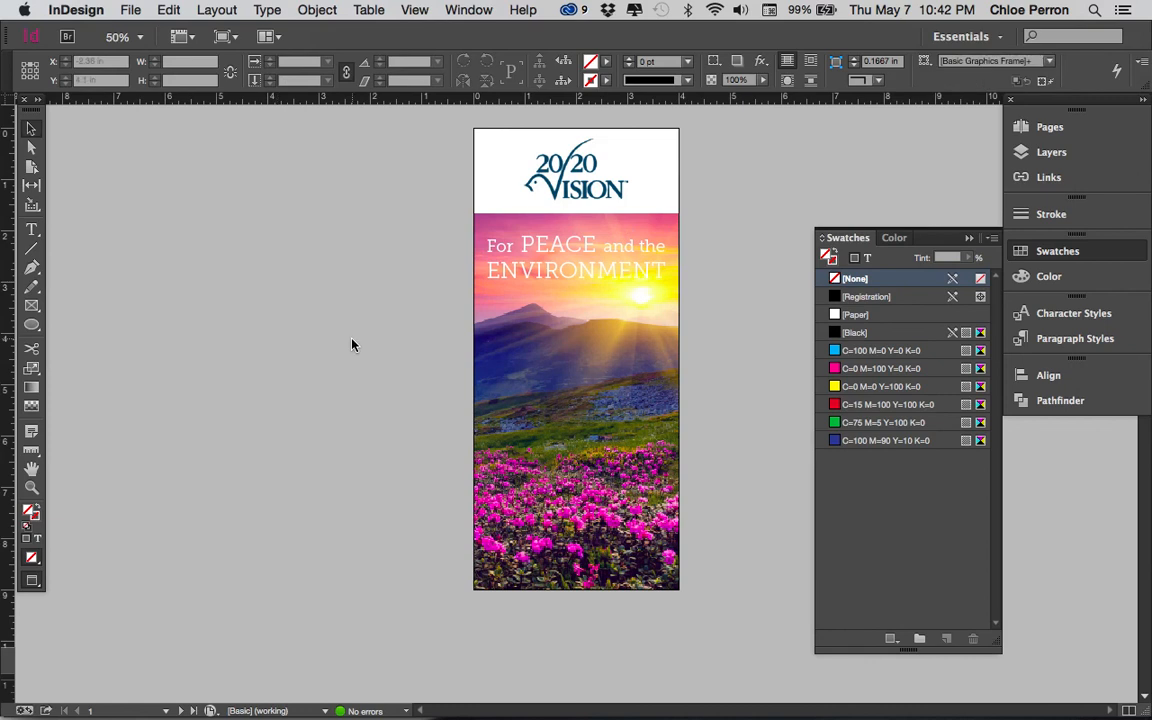
- Redefine the Tagline paragraph style to match the white formatting of the cover's tagline text
left_click(1066, 339)
left_click(648, 267)
right_click(911, 357)
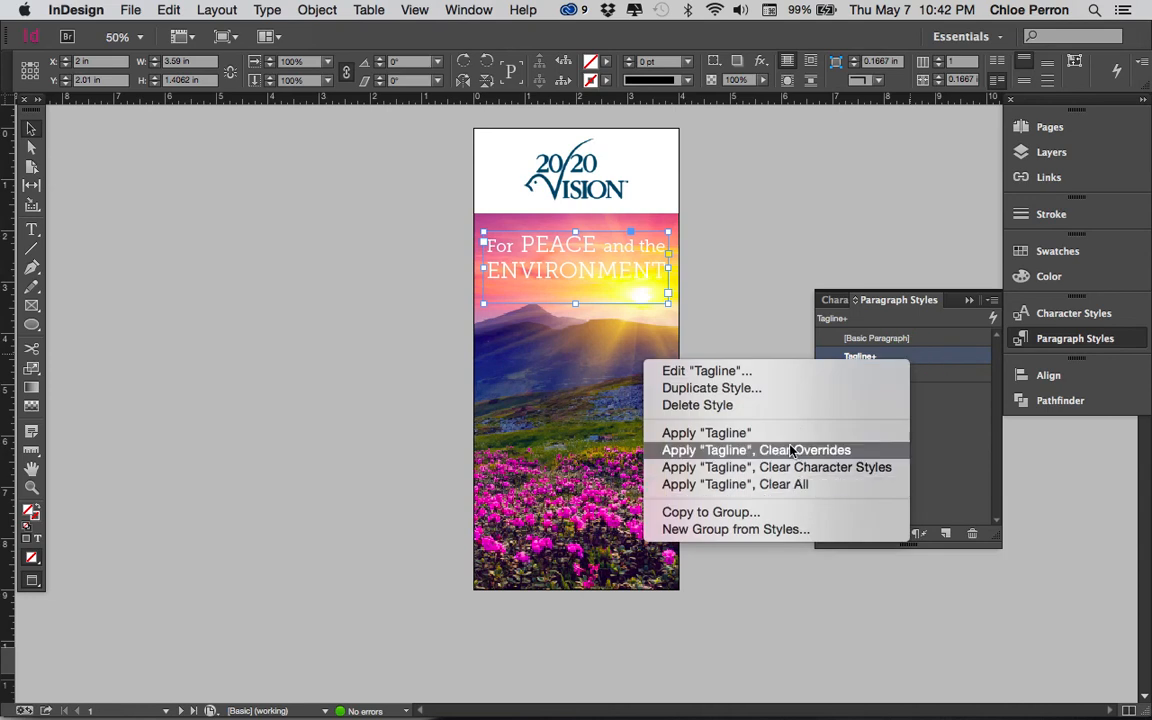
left_click(799, 293)
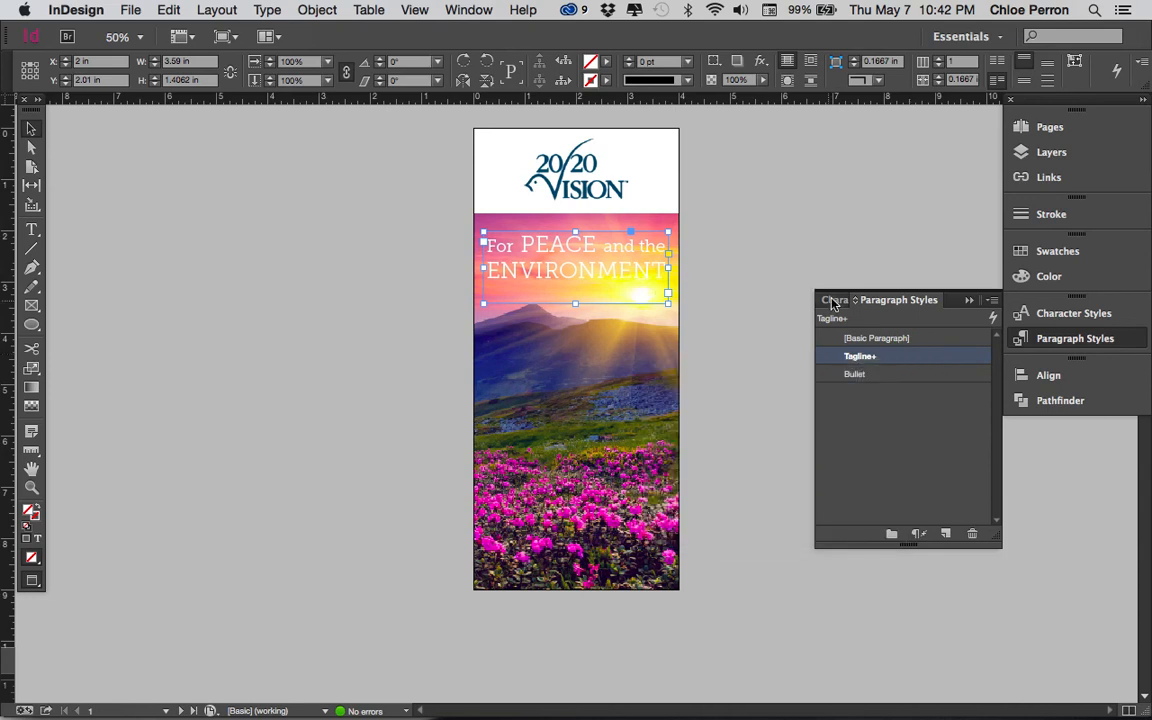
double_click(613, 244)
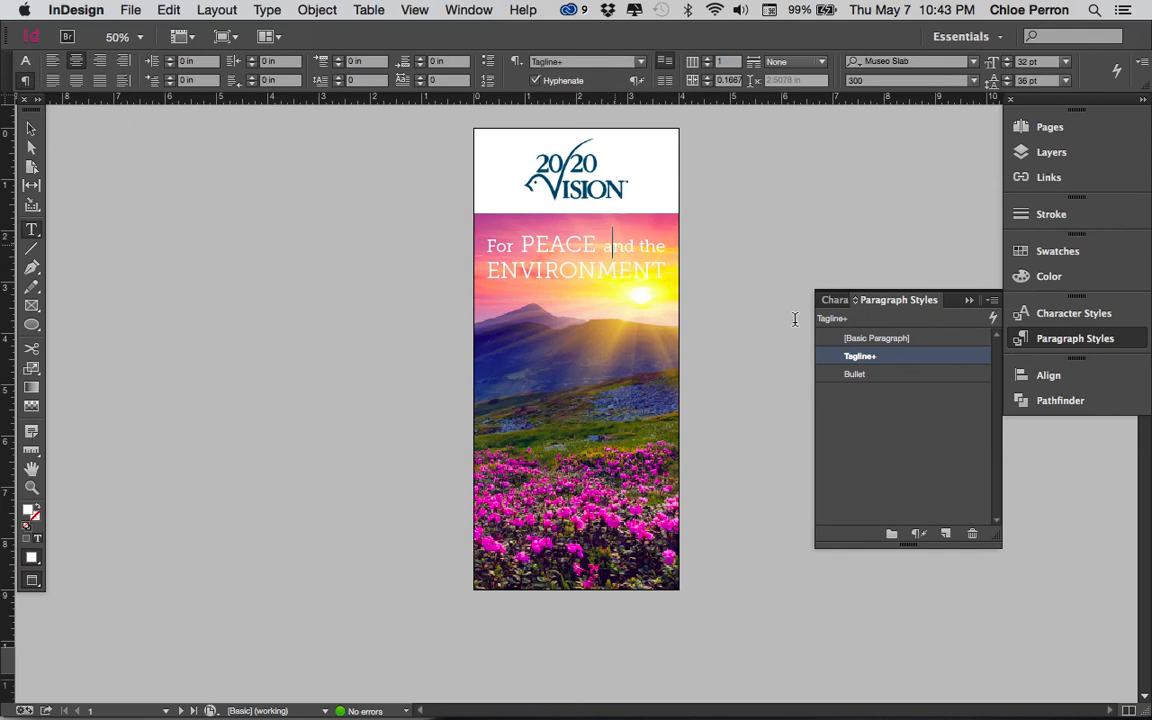
right_click(901, 358)
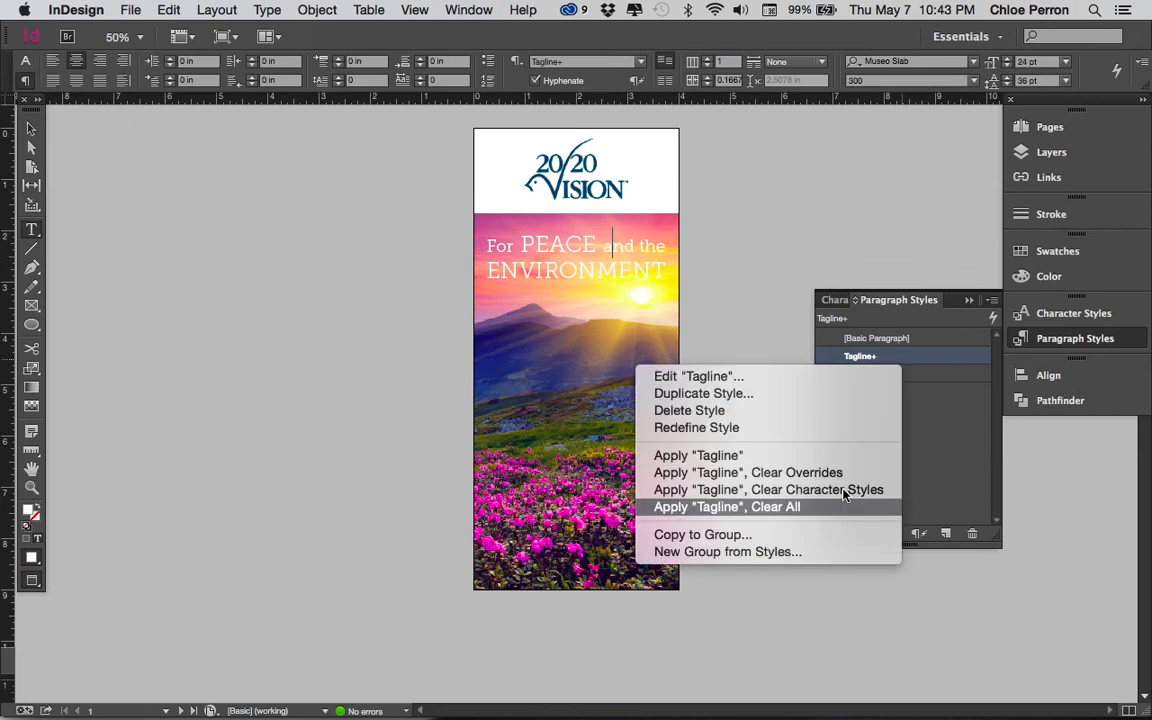
left_click(815, 428)
left_click(499, 246)
- Redefine the Tagline Highlight character style from the white lettering of ENVIRONMENT and deselect the text
left_click(833, 300)
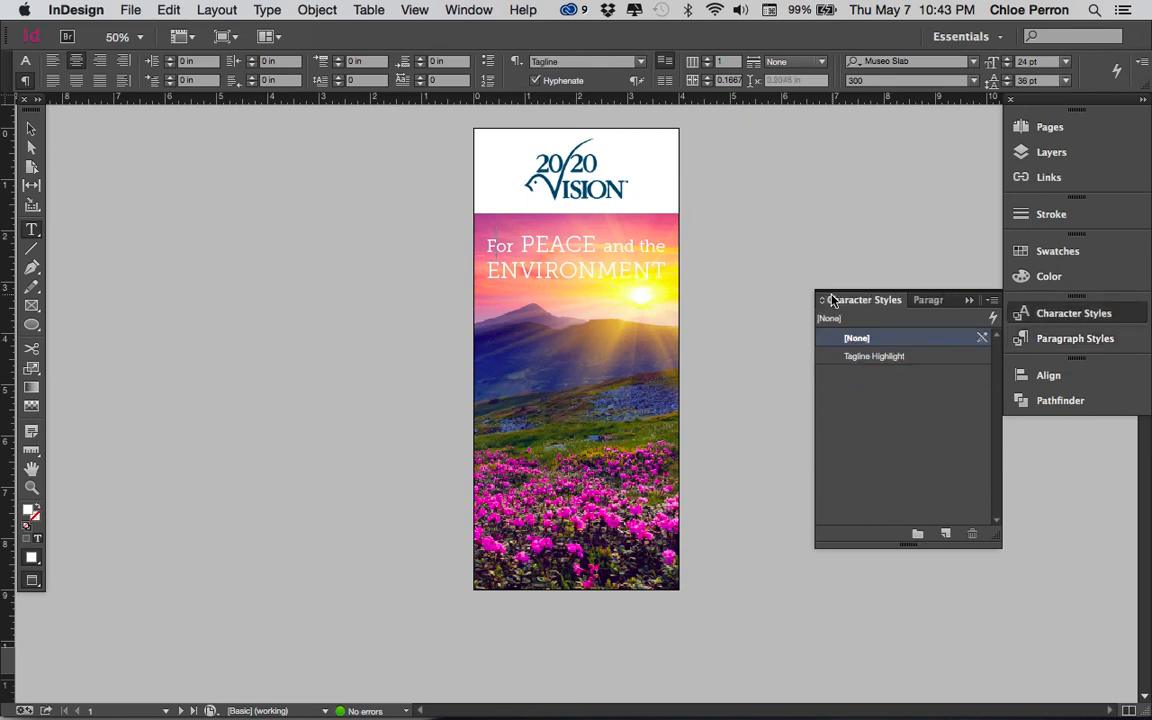
left_click_drag(609, 273, 584, 269)
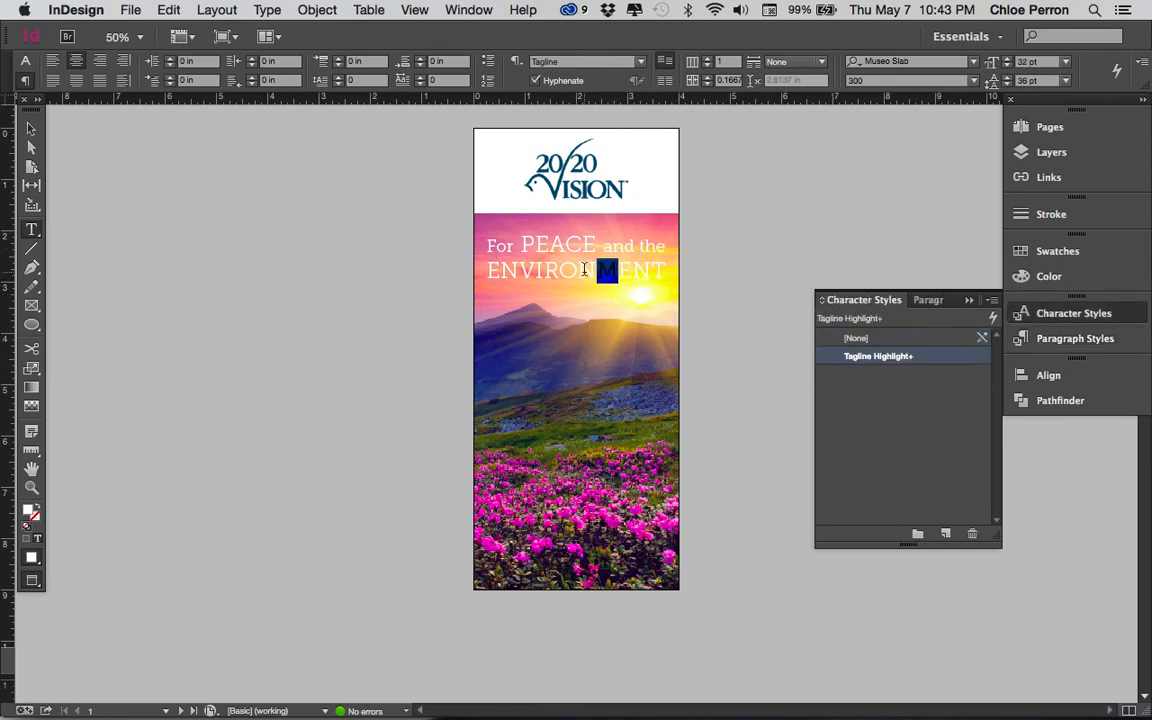
right_click(912, 360)
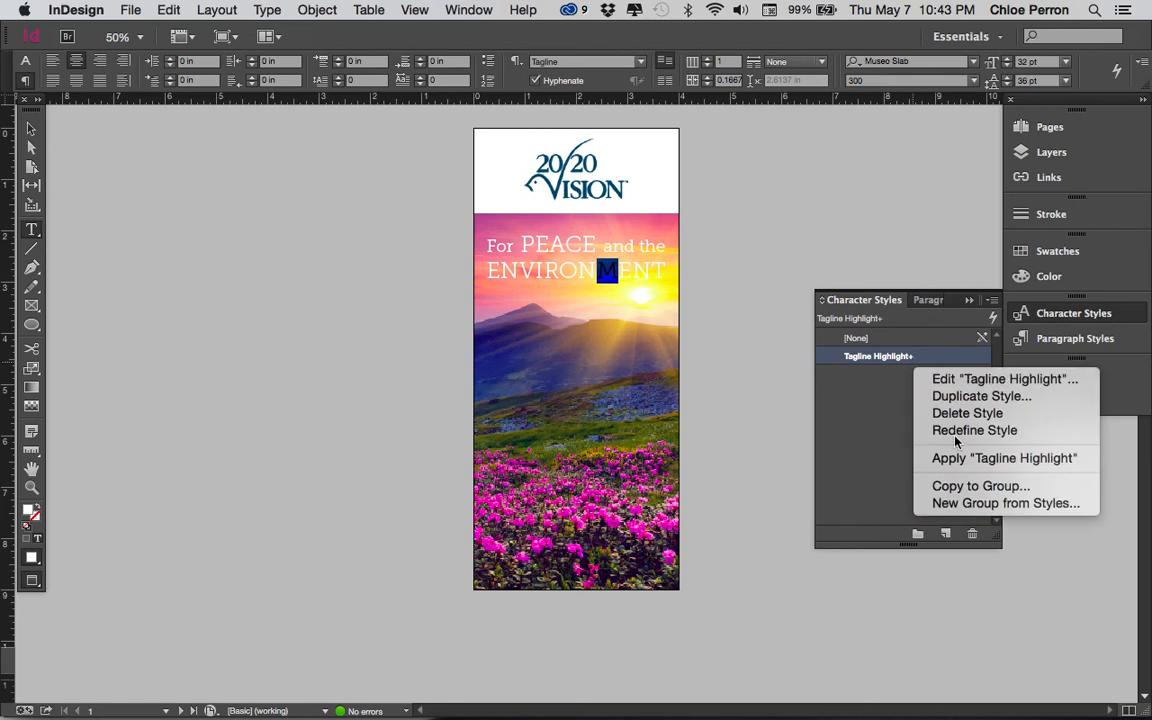
left_click(956, 430)
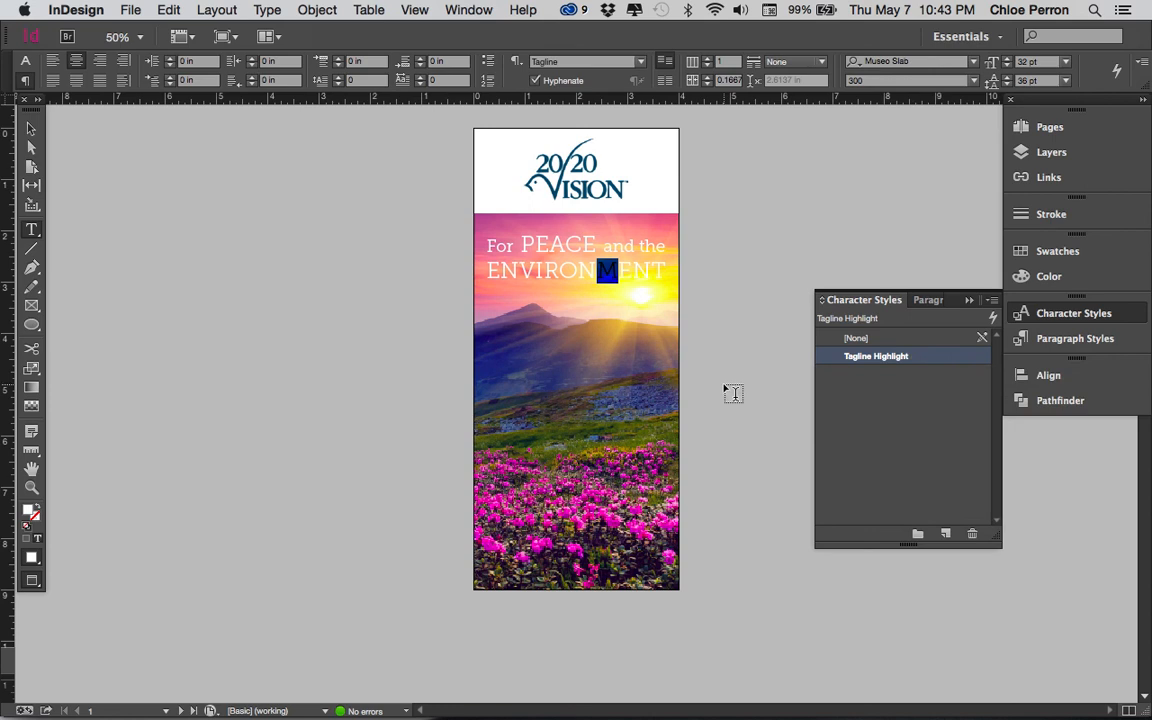
left_click(715, 337)
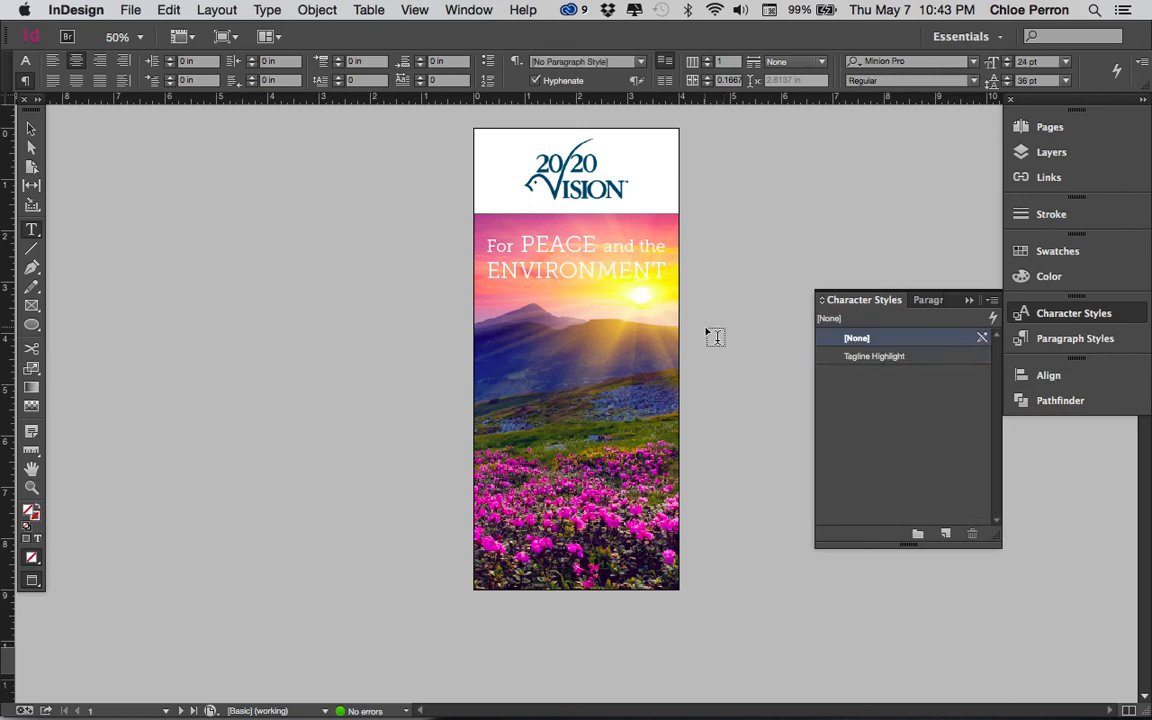
- Switch from Preview to the normal screen mode and go to the blank inside spread starting at page 2
key("w")
scroll(705, 397, "down", 2)
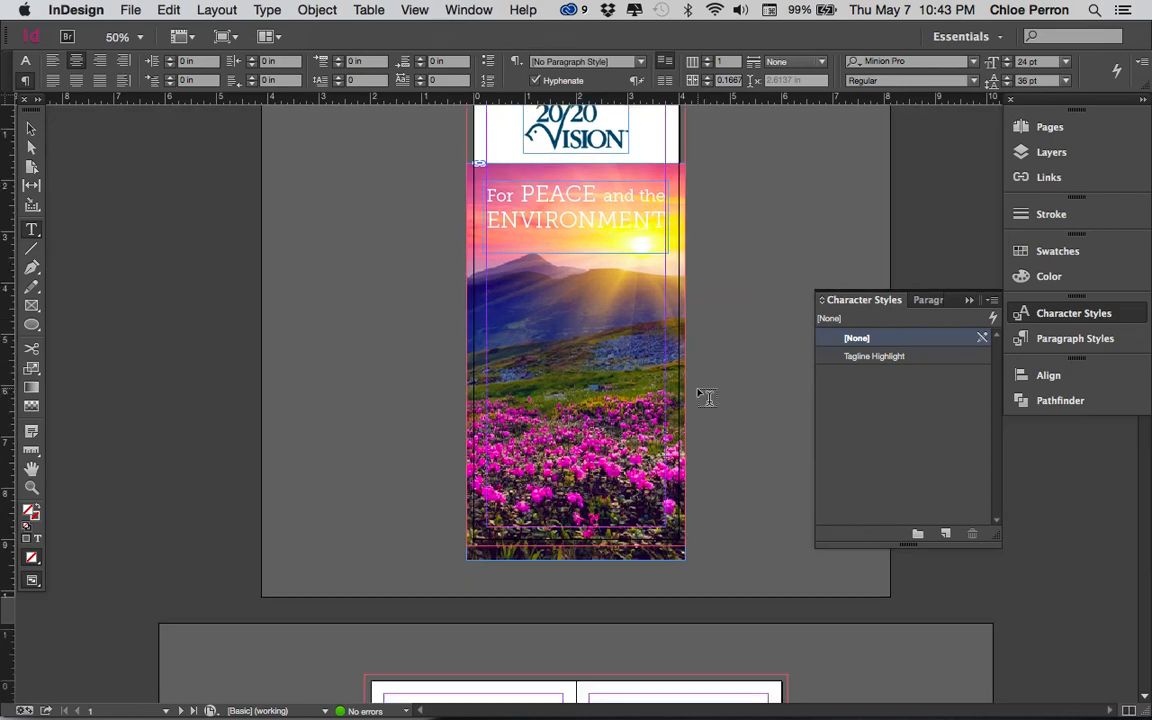
scroll(705, 397, "down", 5)
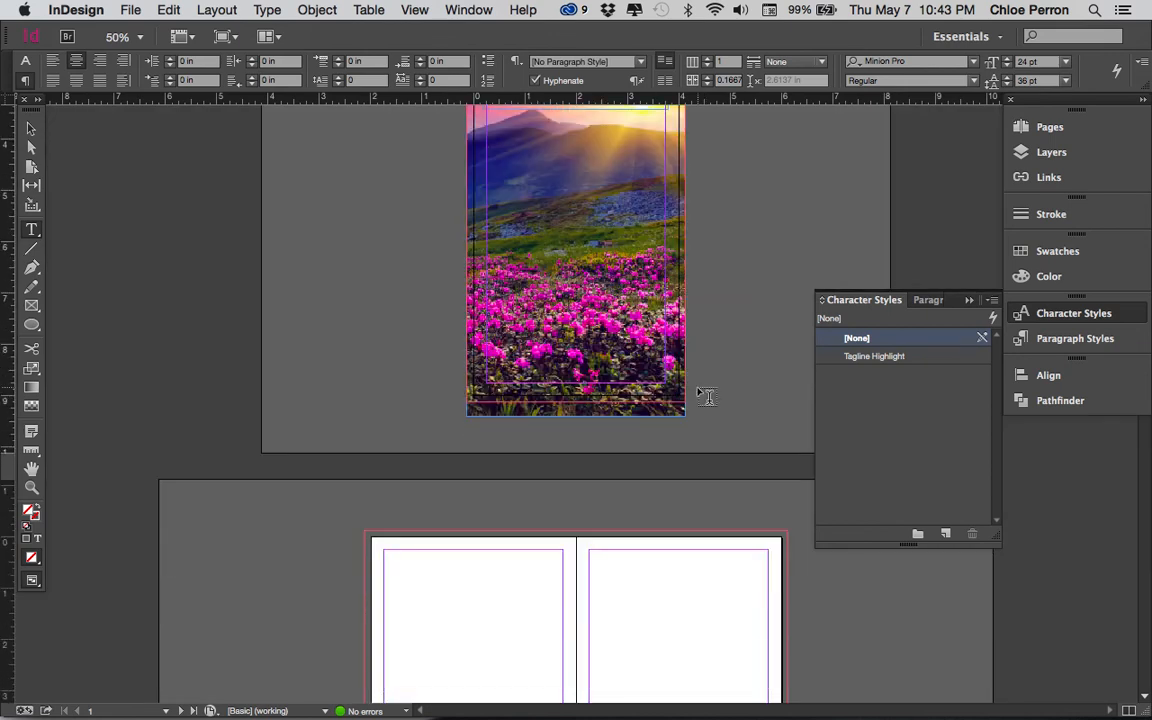
scroll(705, 397, "down", 12)
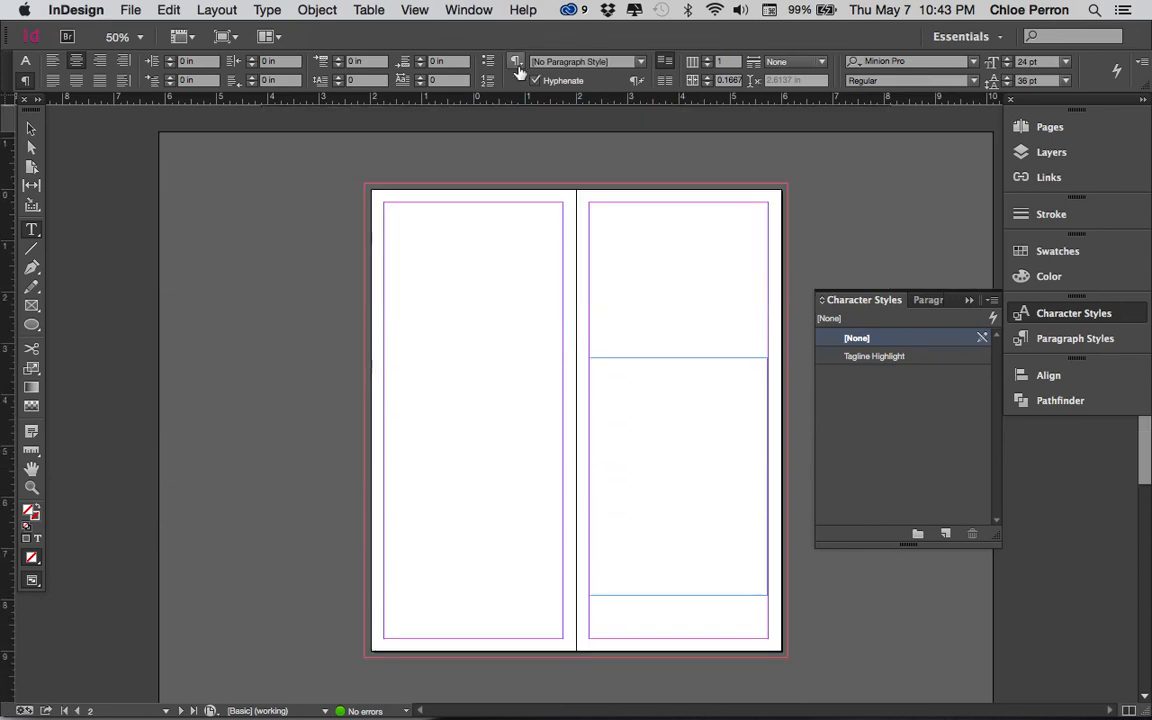